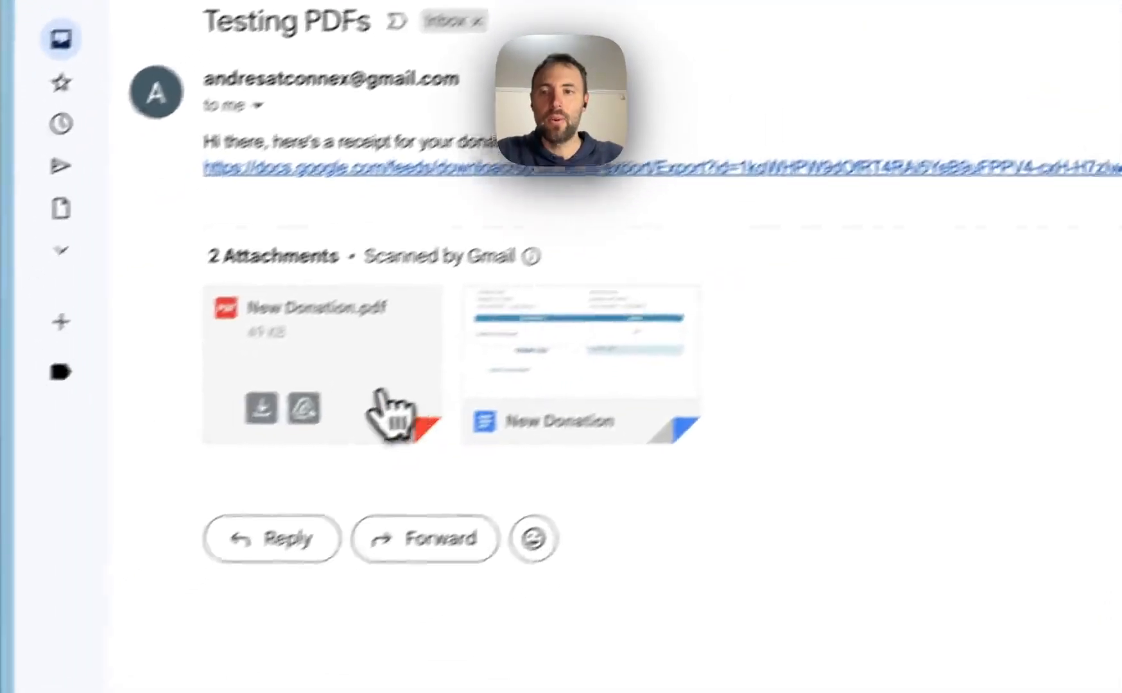
- Open the New Donation.pdf attachment and inspect the receipt's date, 1234 amount and address
left_click(244, 479)
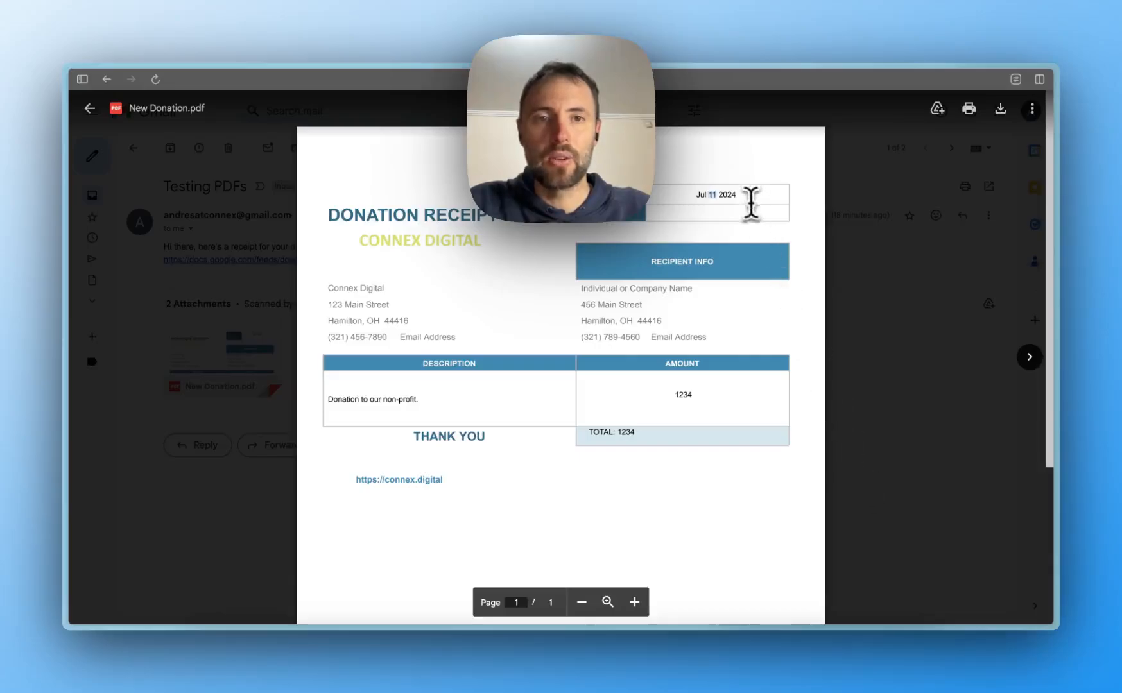
left_click_drag(697, 195, 738, 201)
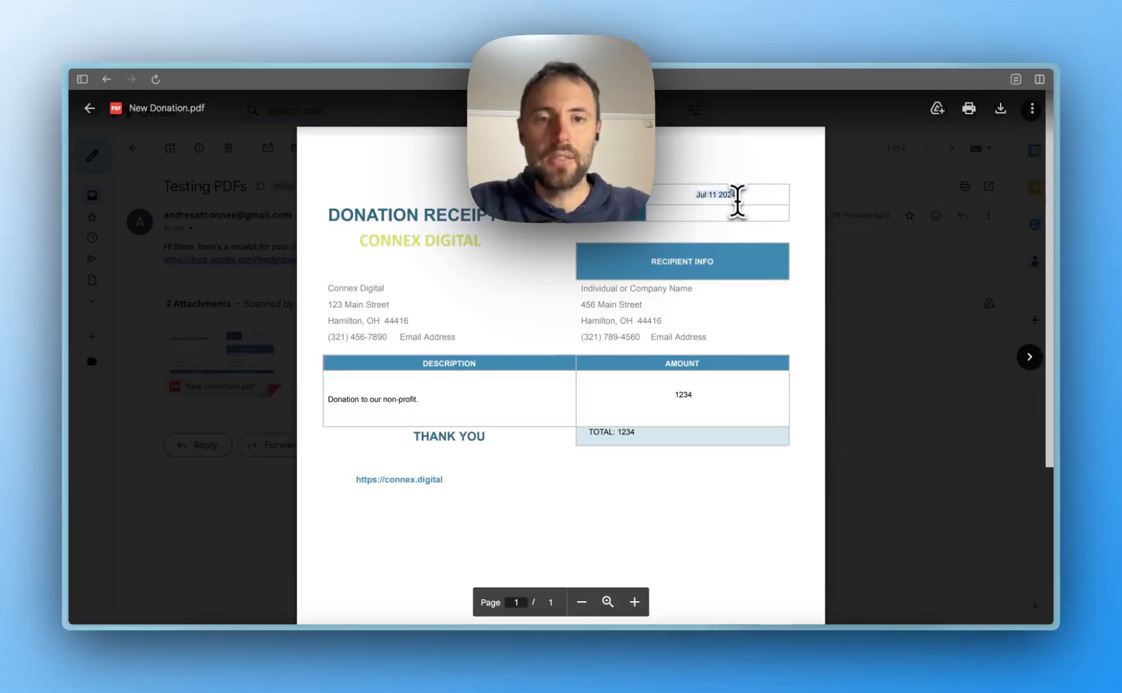
double_click(682, 396)
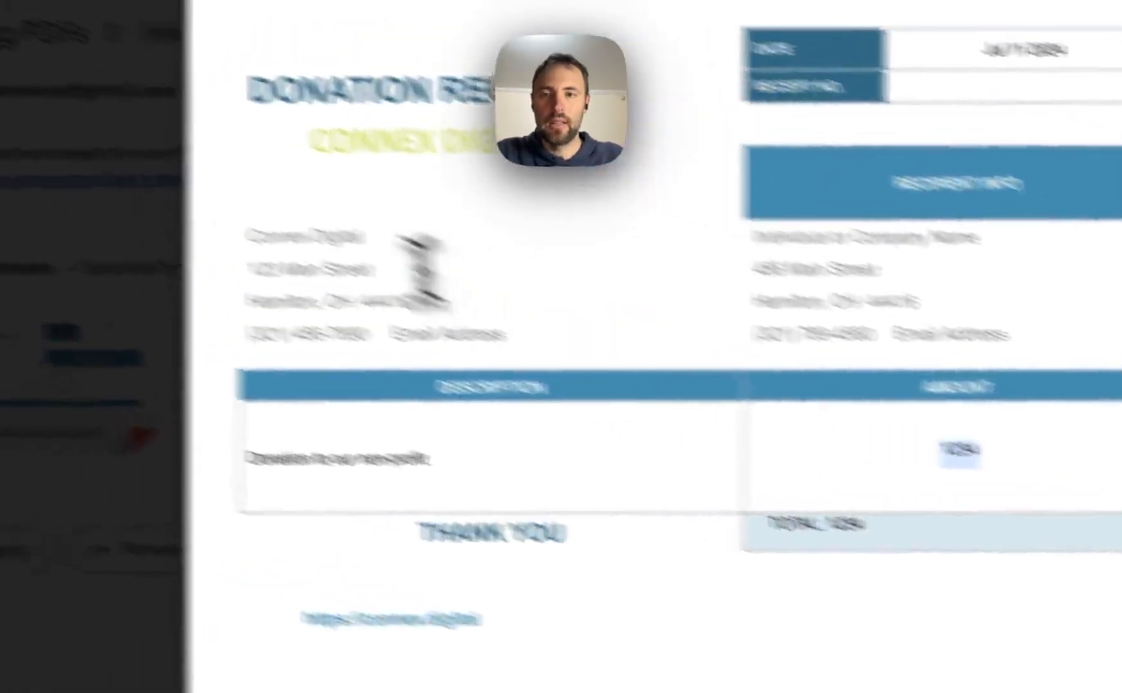
left_click_drag(250, 245, 472, 356)
left_click(472, 357)
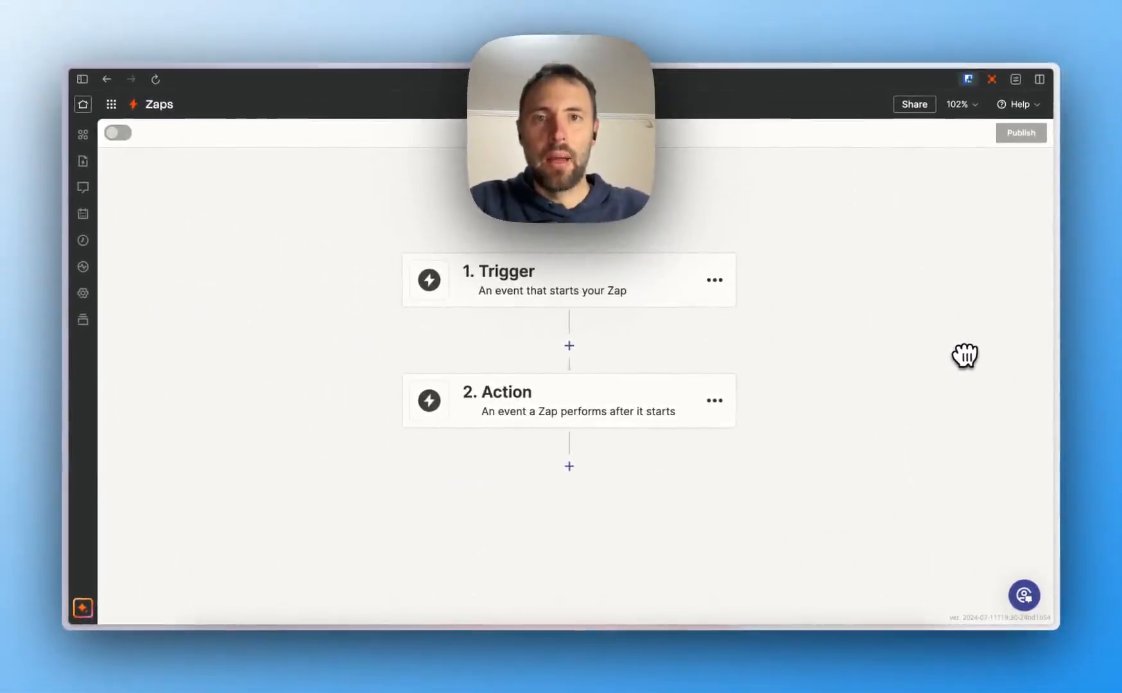
- Set step 2 to the Google Docs app with the Create Document from Template event
left_click(542, 402)
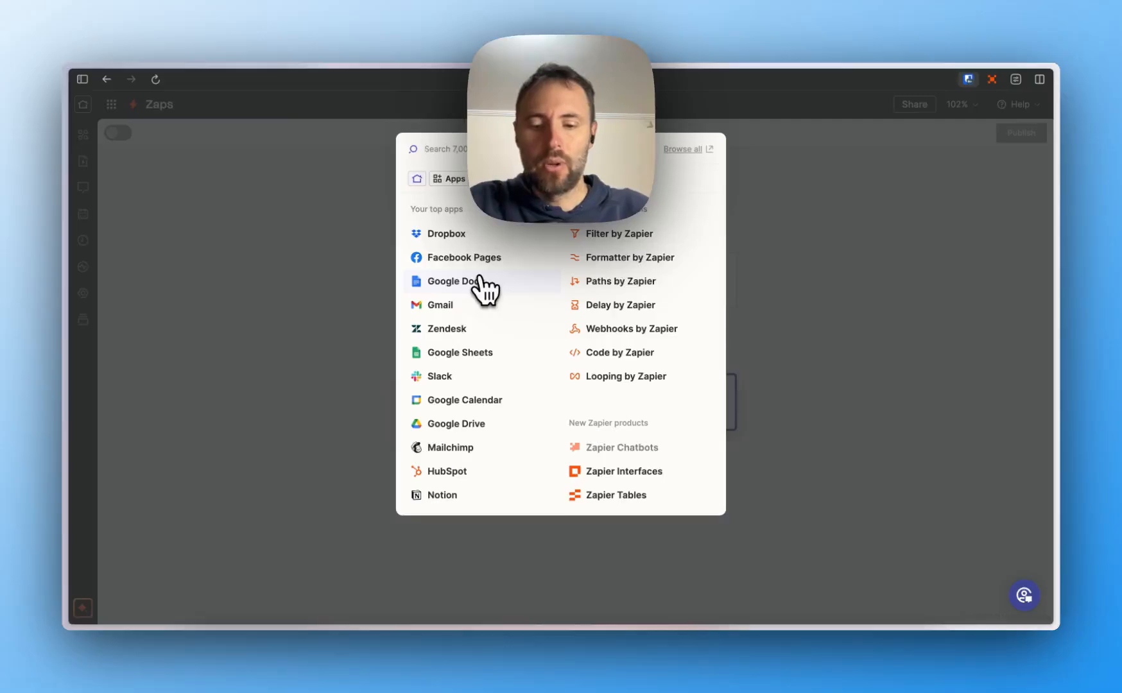
type("doc")
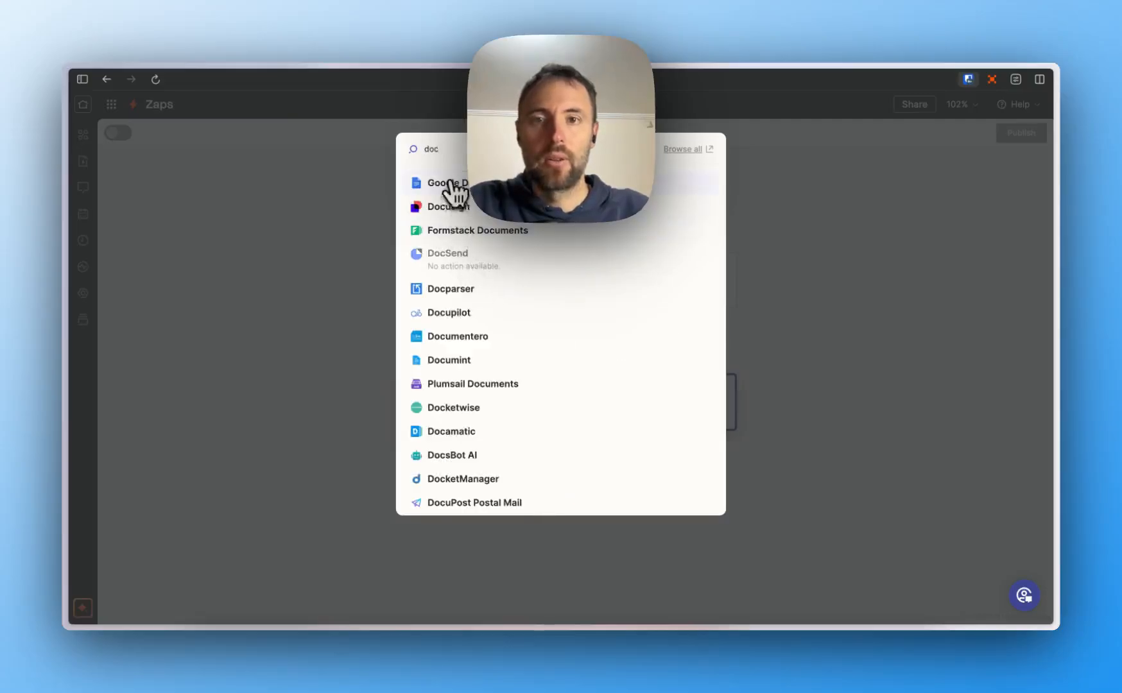
left_click(452, 185)
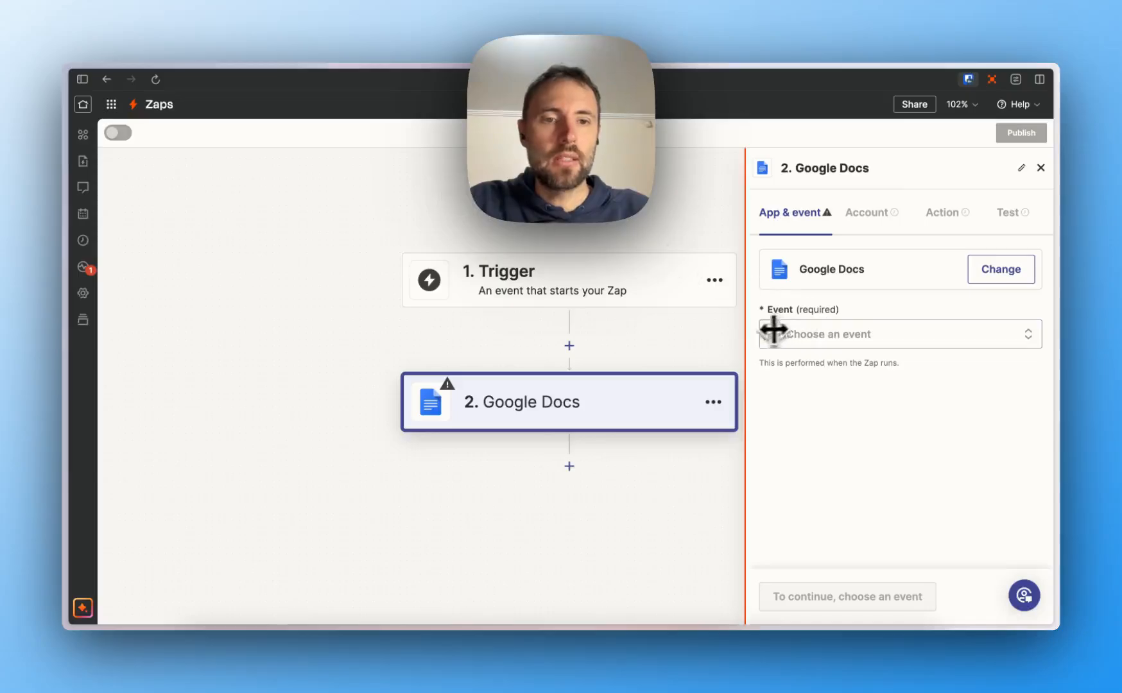
left_click_drag(774, 330, 684, 331)
left_click(741, 333)
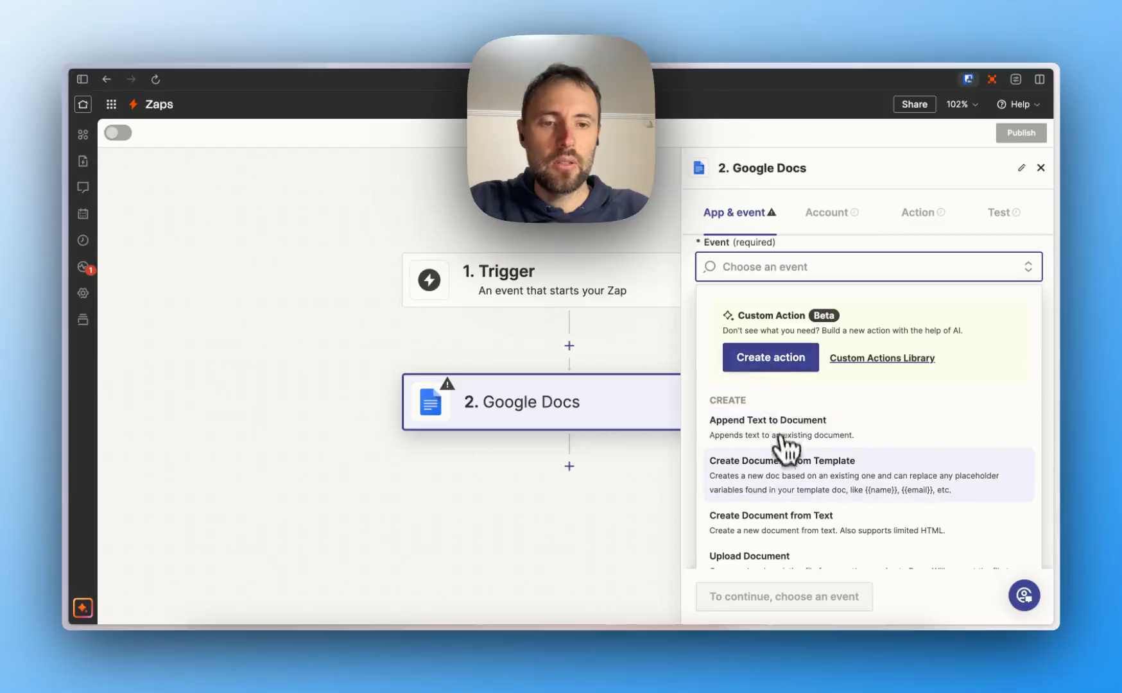
left_click(779, 482)
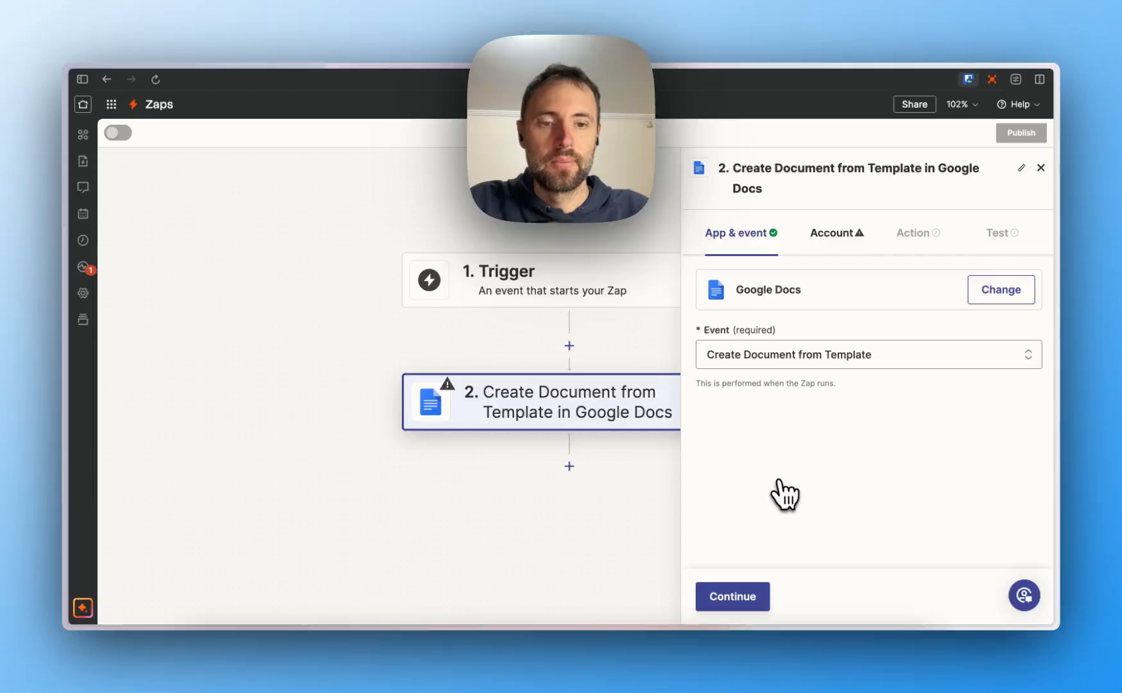
- Connect the Google Docs #2 account to step 2 and continue to its action fields
left_click(735, 597)
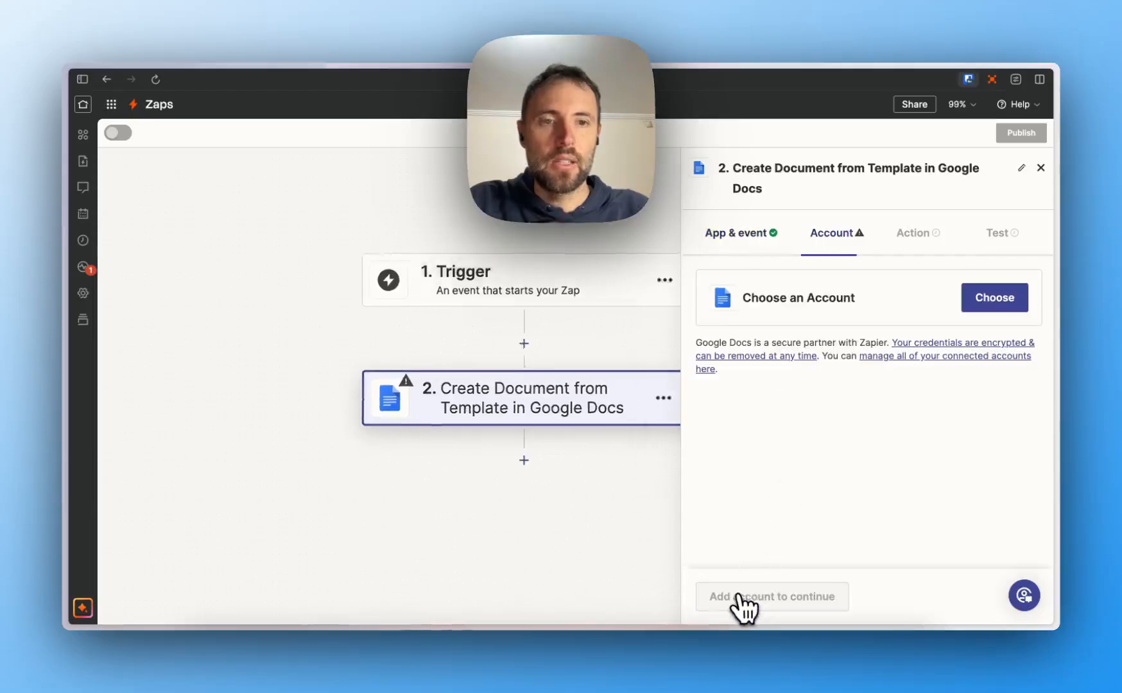
left_click(970, 318)
left_click(899, 469)
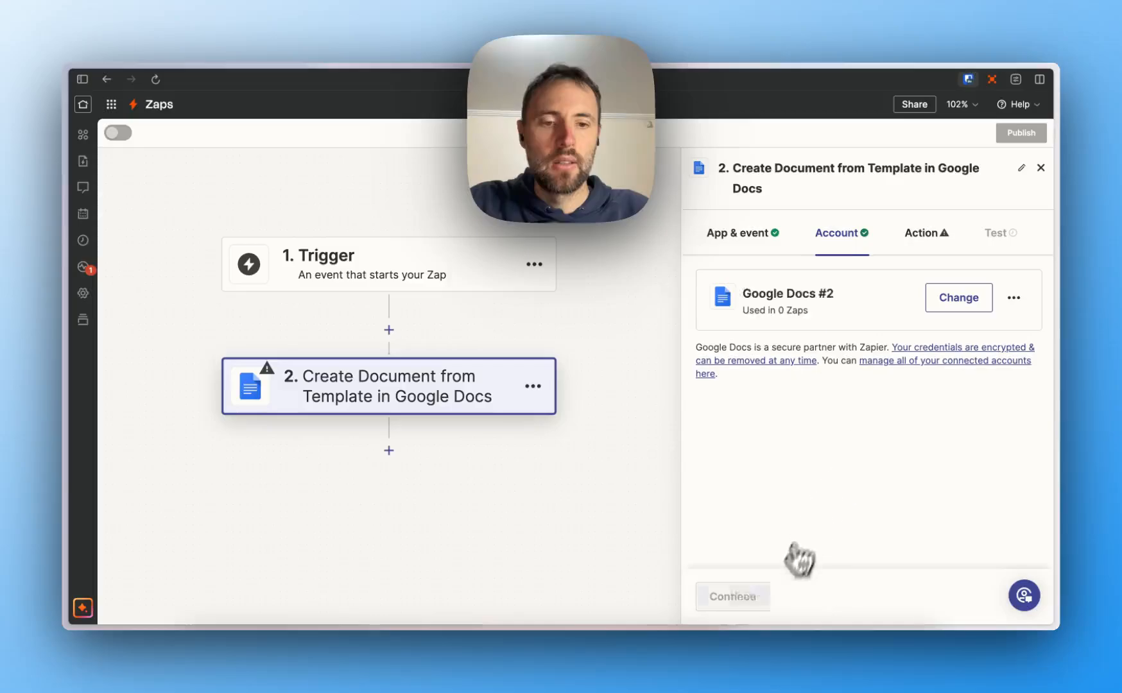
left_click(750, 598)
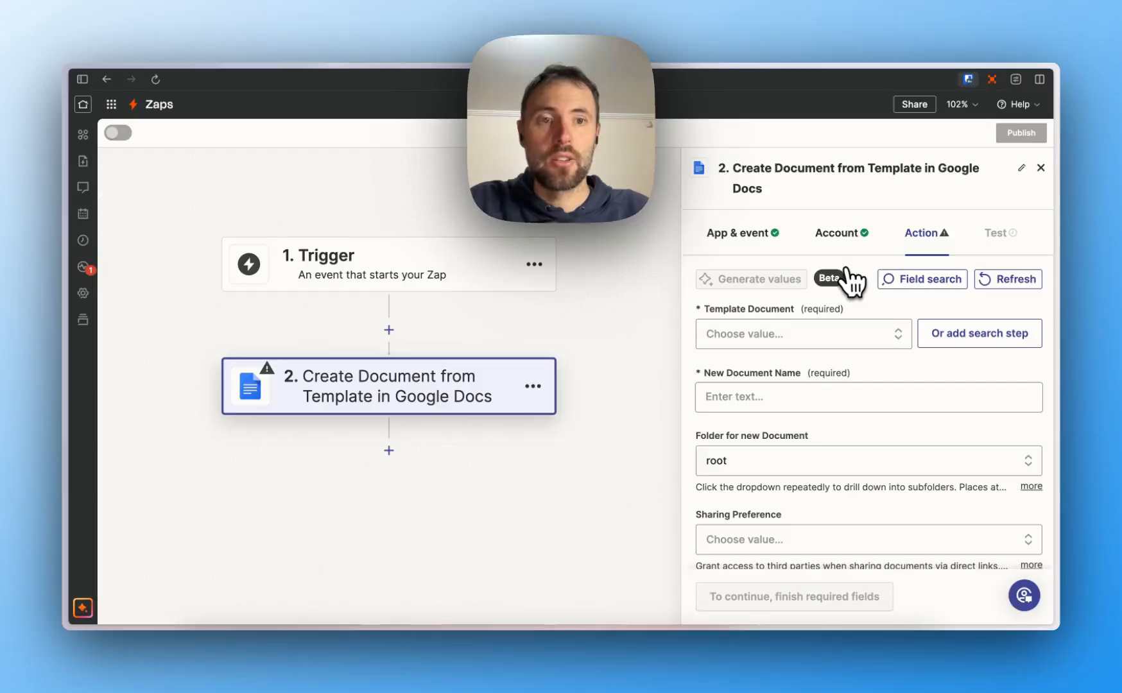
- Choose Receipt-Template as the template and name the new document 'Testing PDFs in Zapier'
left_click(834, 334)
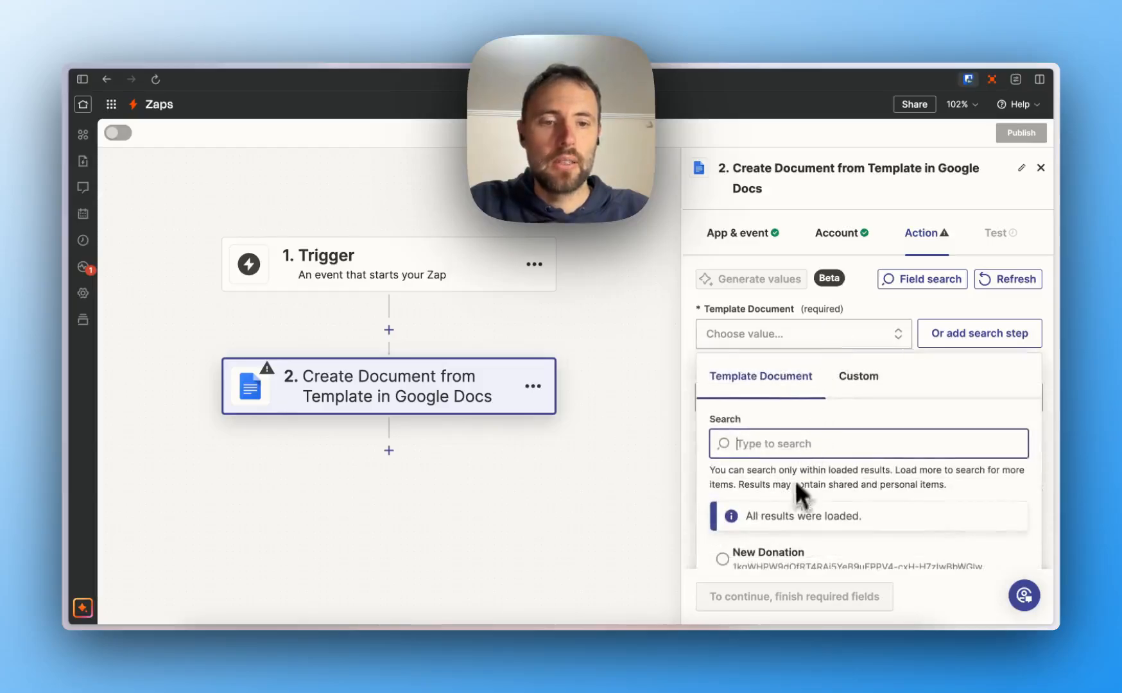
scroll(791, 488, "down", 1)
left_click(786, 517)
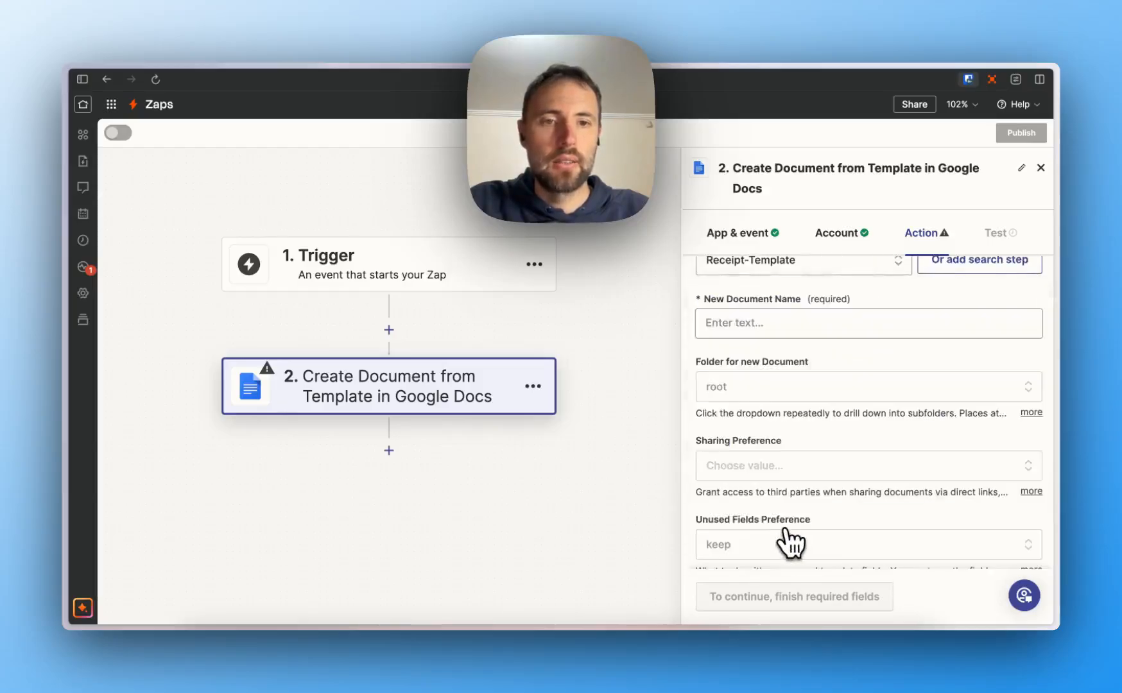
left_click(758, 323)
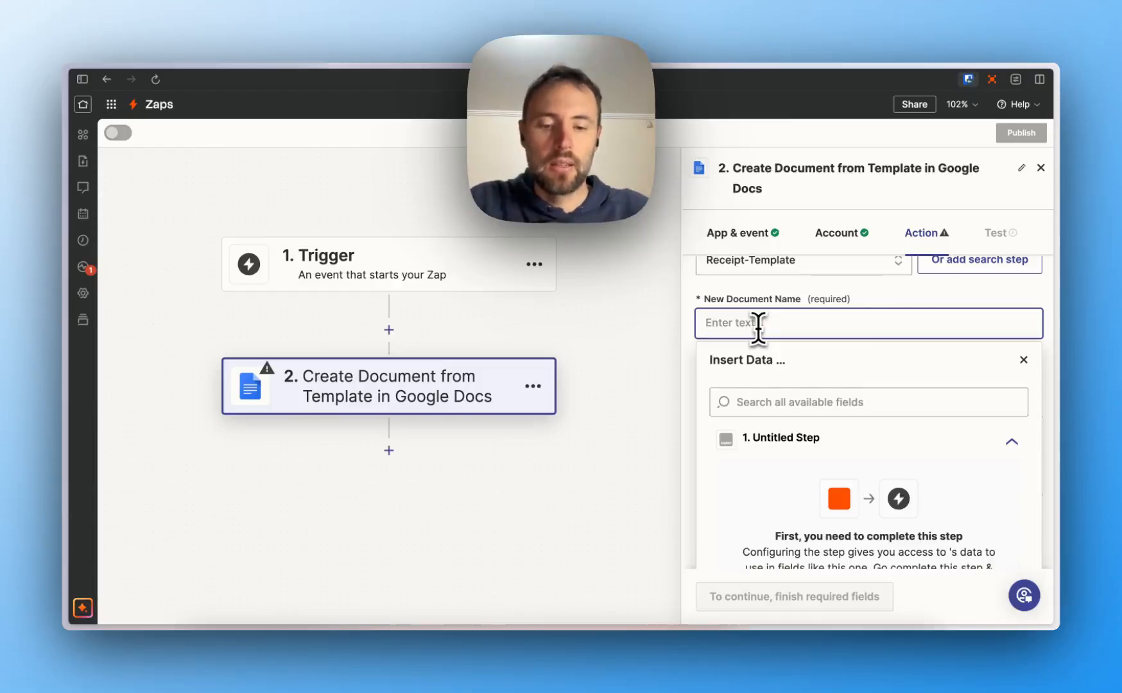
type("Testing PDF")
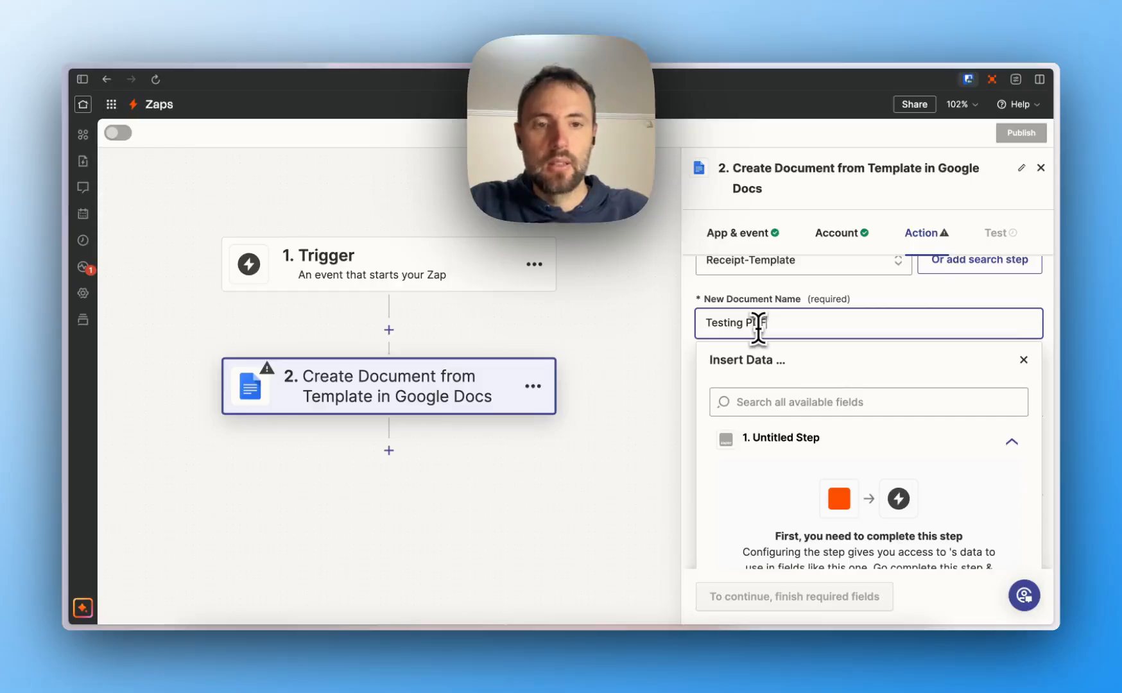
type("s in Zapier")
left_click(669, 318)
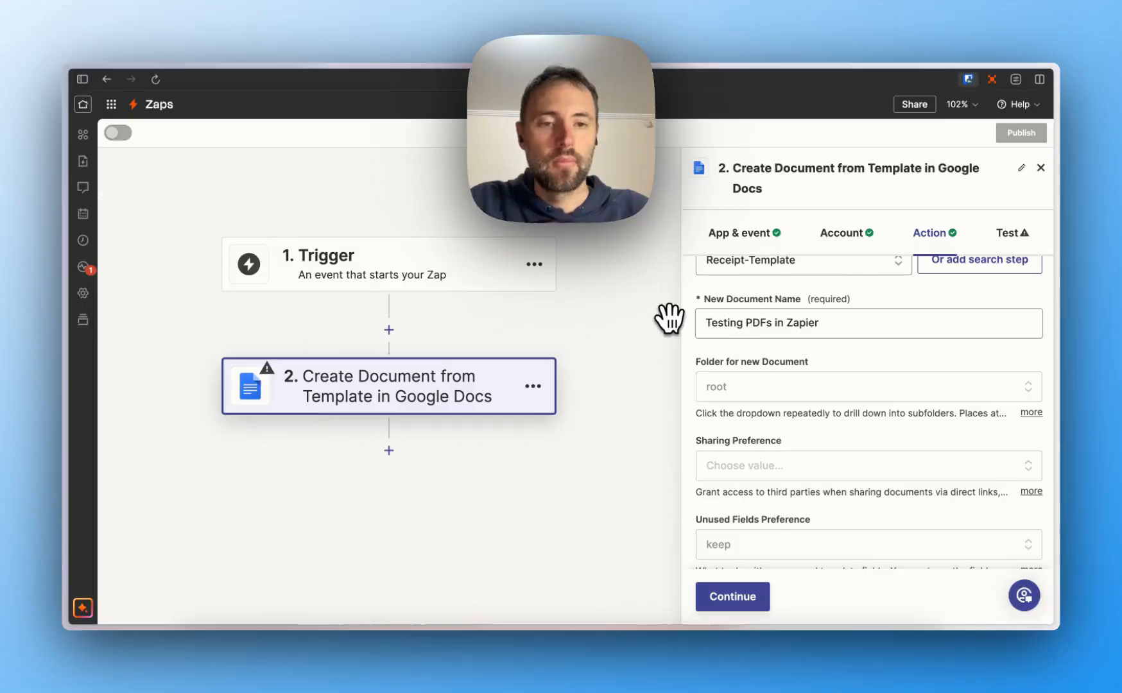
- Enter 2024-07-11 in the template's date field and 1234 in the amount field
scroll(796, 534, "down", 7)
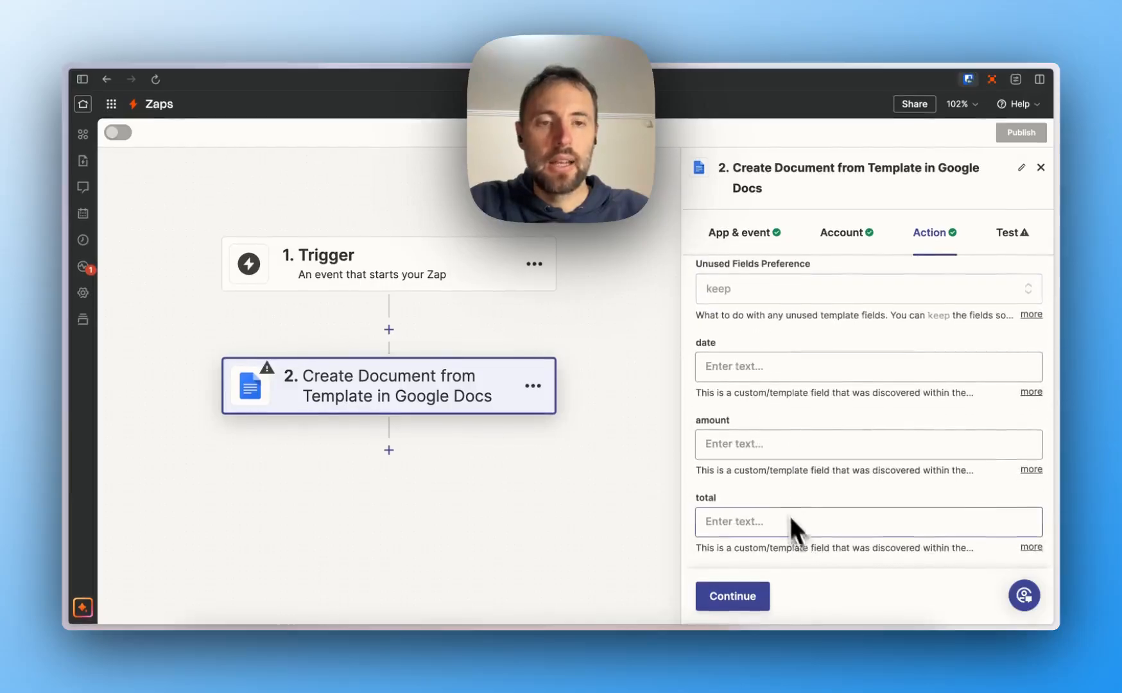
left_click(742, 371)
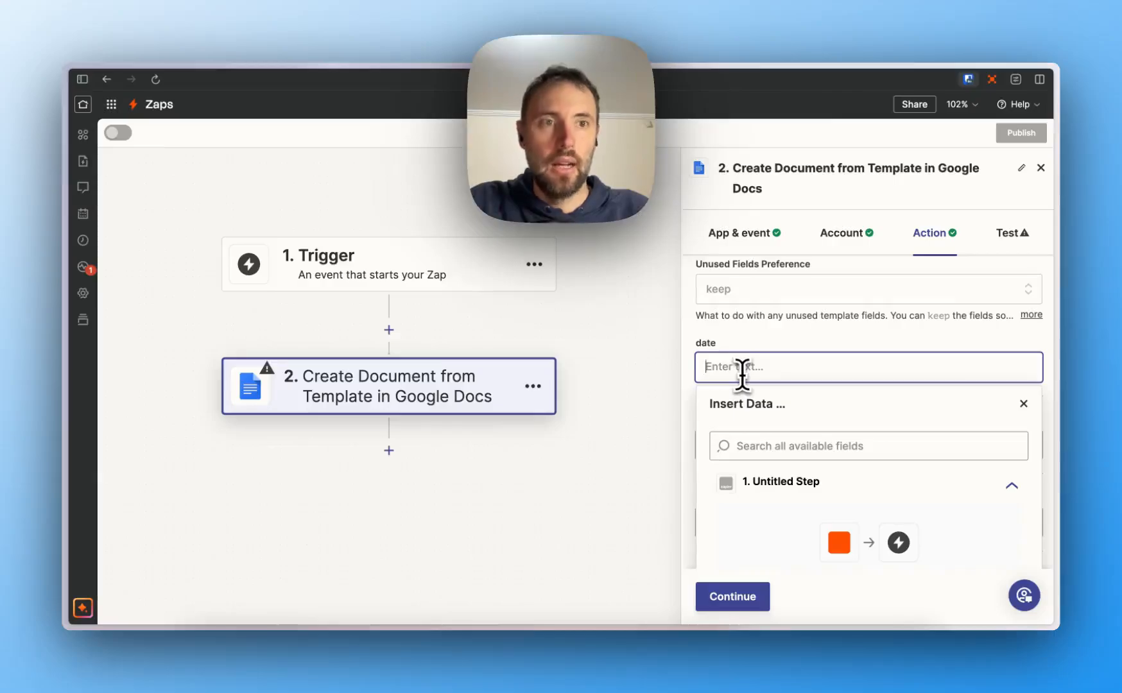
type("2024-0")
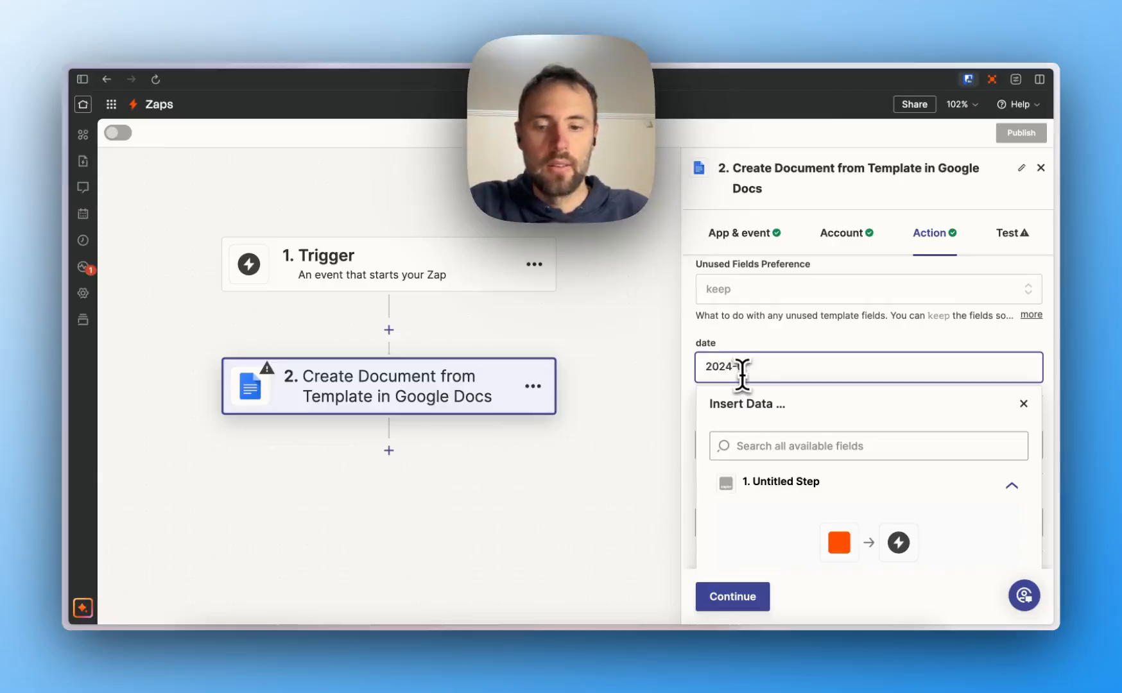
type("7-11")
left_click(603, 356)
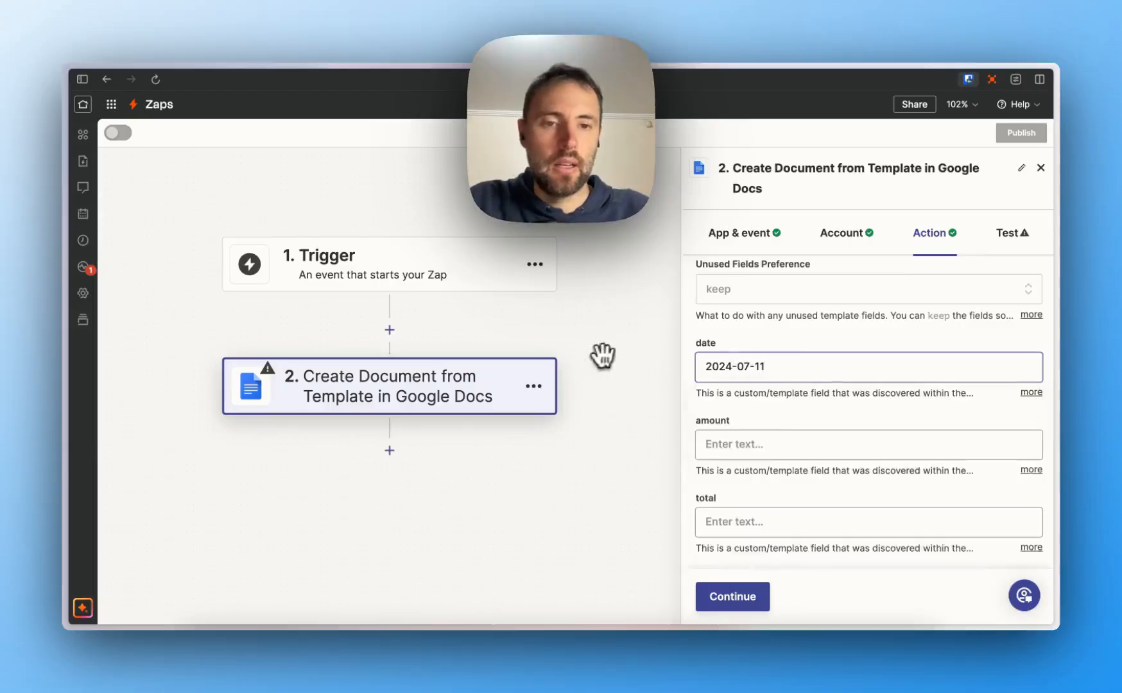
left_click(781, 443)
type("1234")
left_click(694, 452)
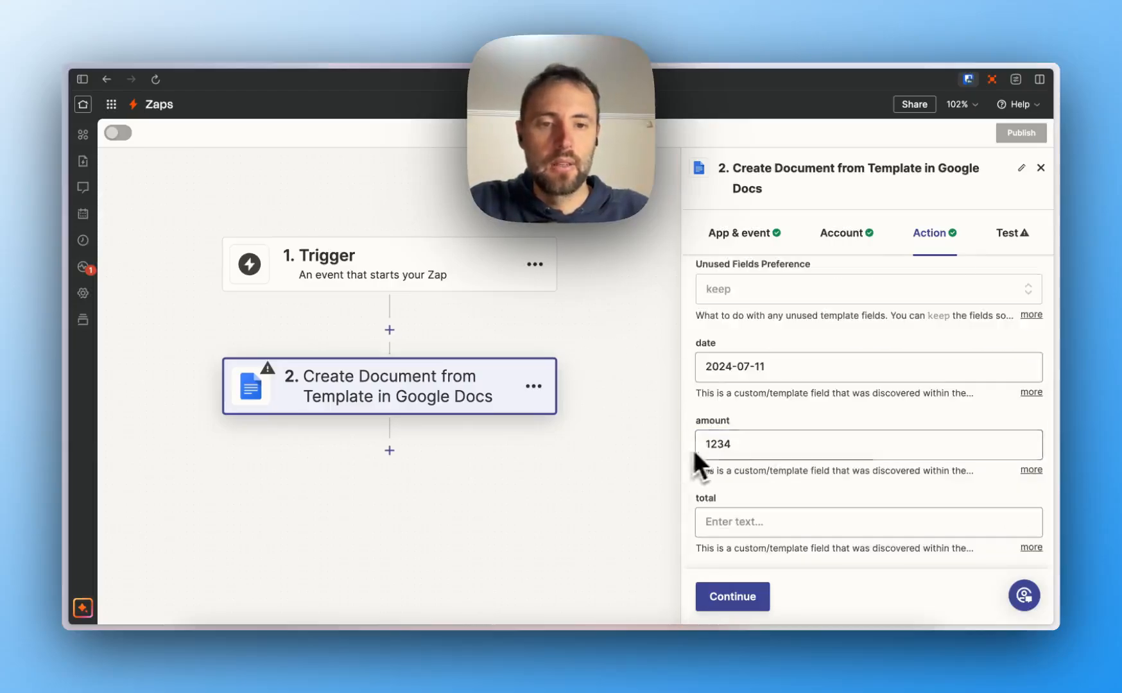
- Fill the template's total field with 1234
left_click(761, 524)
left_click(727, 353)
scroll(730, 341, "up", 1)
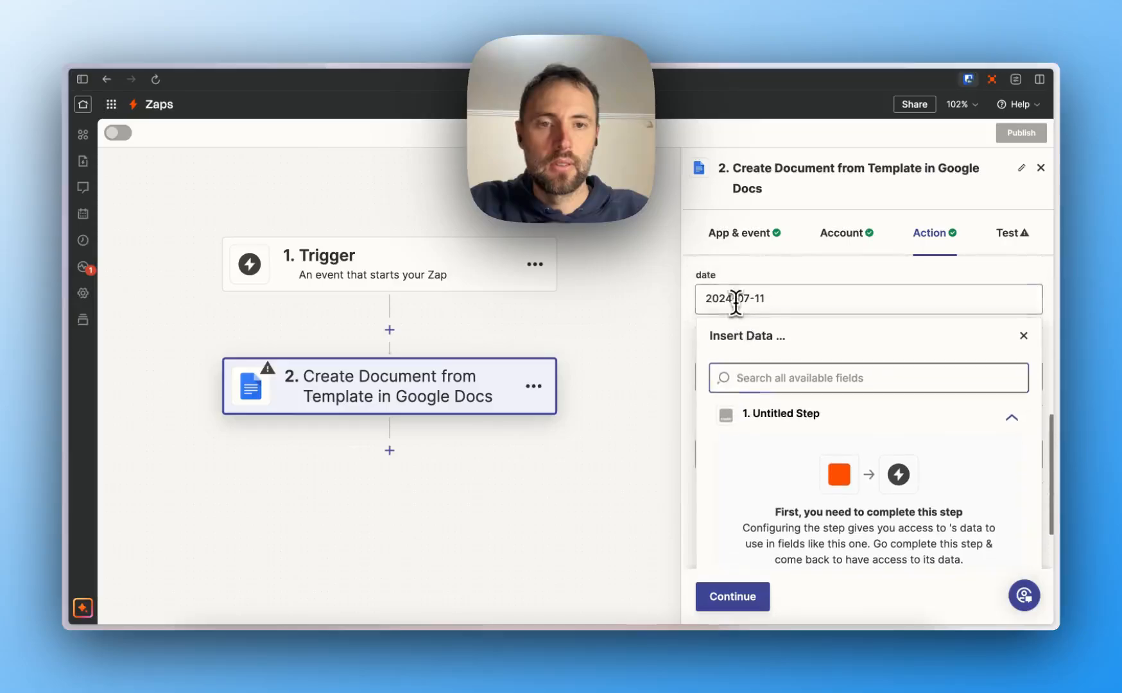
left_click(664, 317)
left_click(746, 518)
left_click(722, 347)
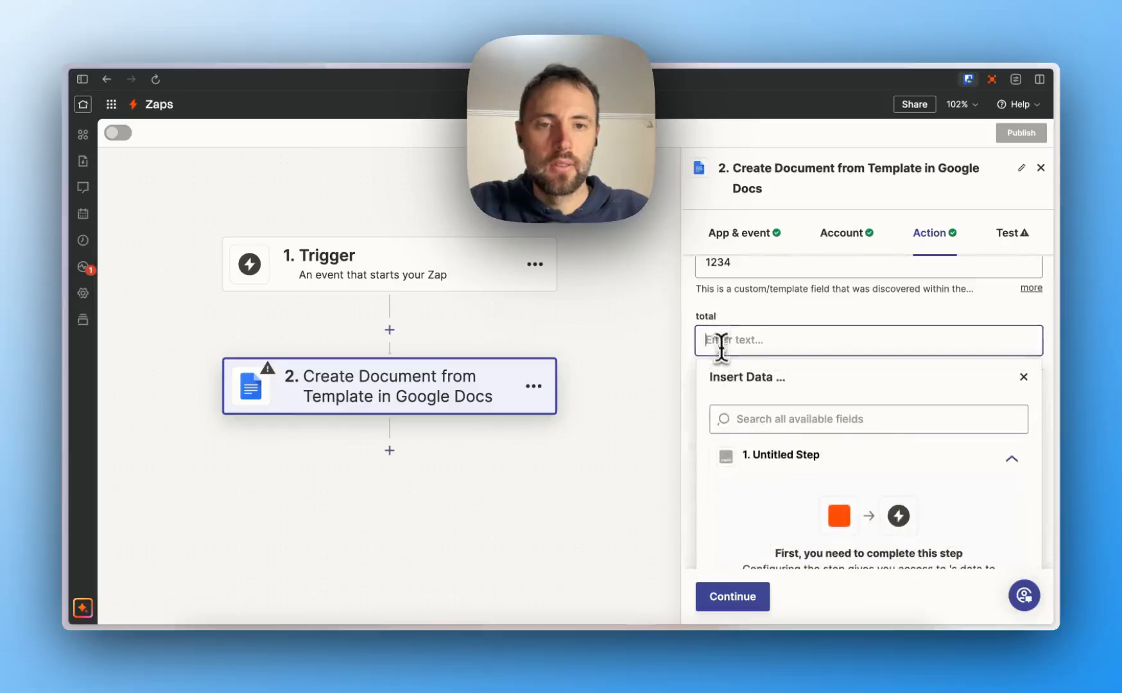
type("1234")
left_click(668, 342)
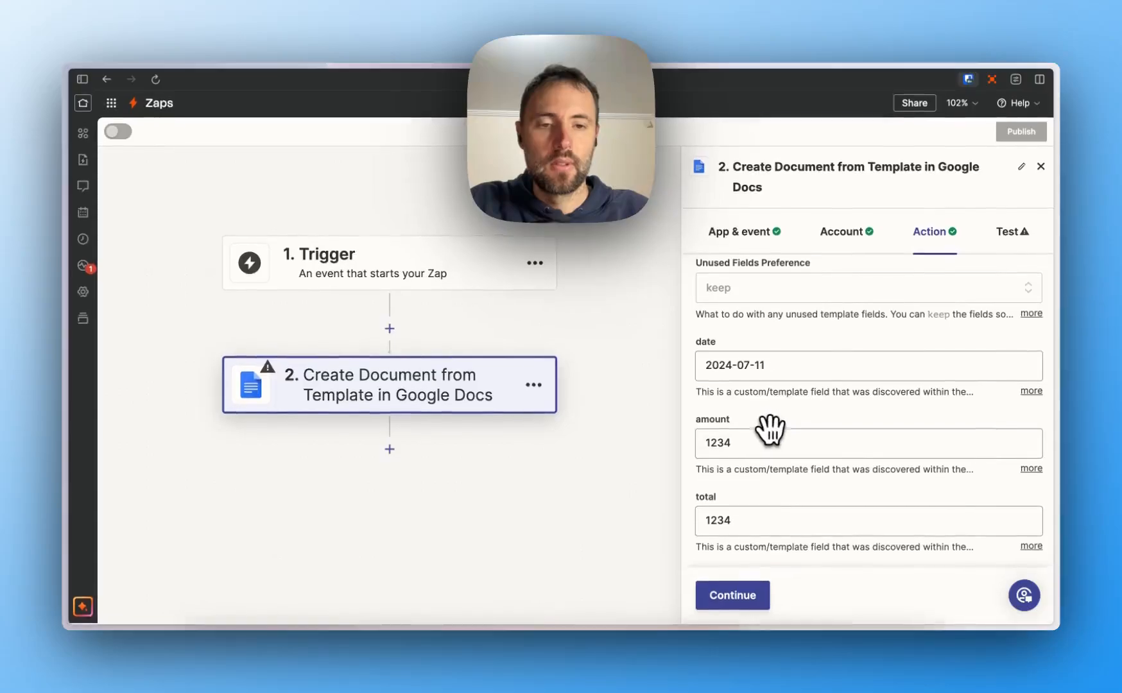
- Confirm the action fields and test step 2 to create the document
left_click(744, 596)
left_click(799, 605)
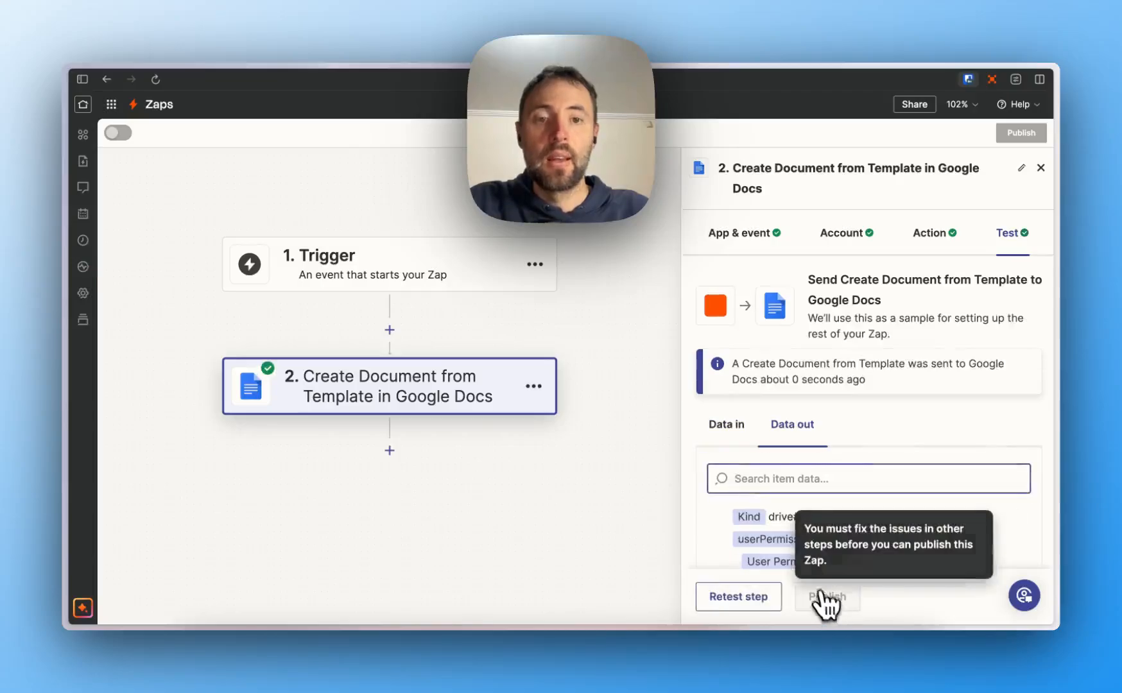
left_click_drag(676, 371, 563, 366)
- In a new tab, go to Google Drive and open the 'Testing PDFs in Zapier' document
key("super+t")
type("goo")
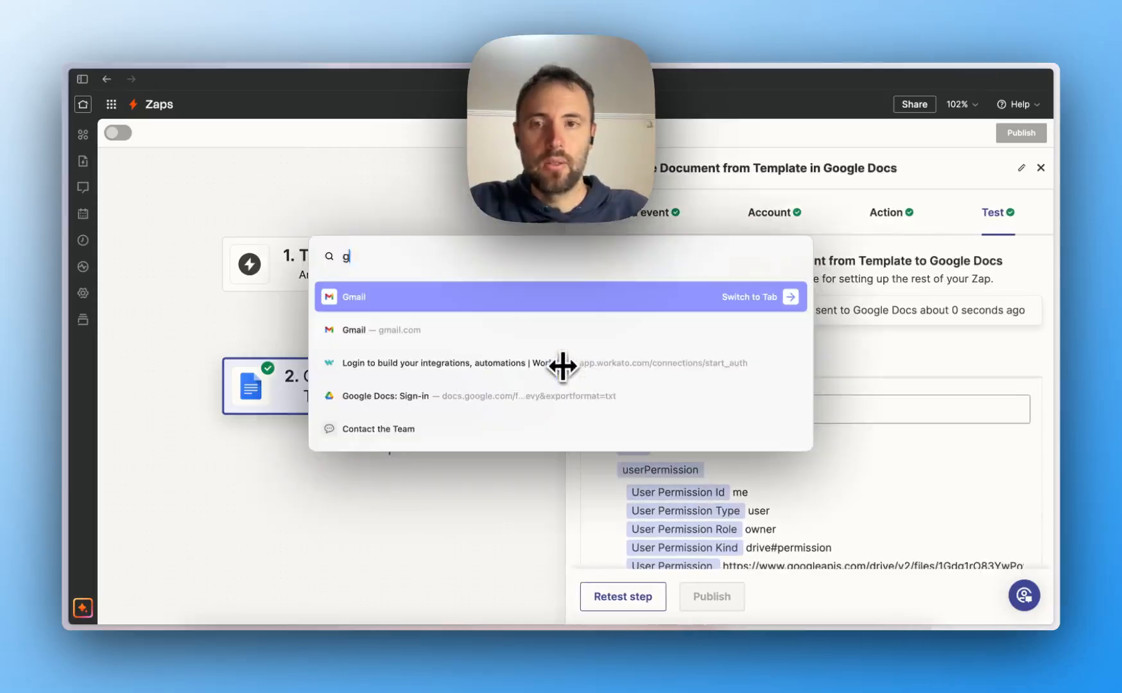
key("BackSpace")
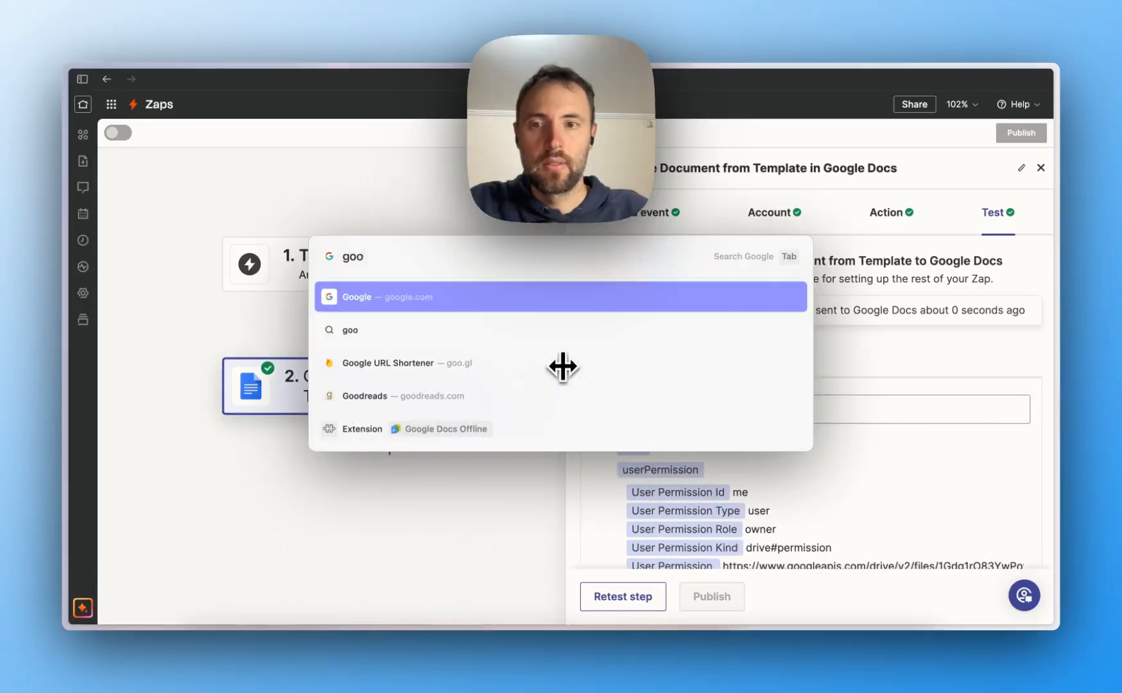
key("BackSpace")
key("BackSpace")
key("BackSpace")
type("dri")
key("Return")
left_click_drag(467, 362, 463, 353)
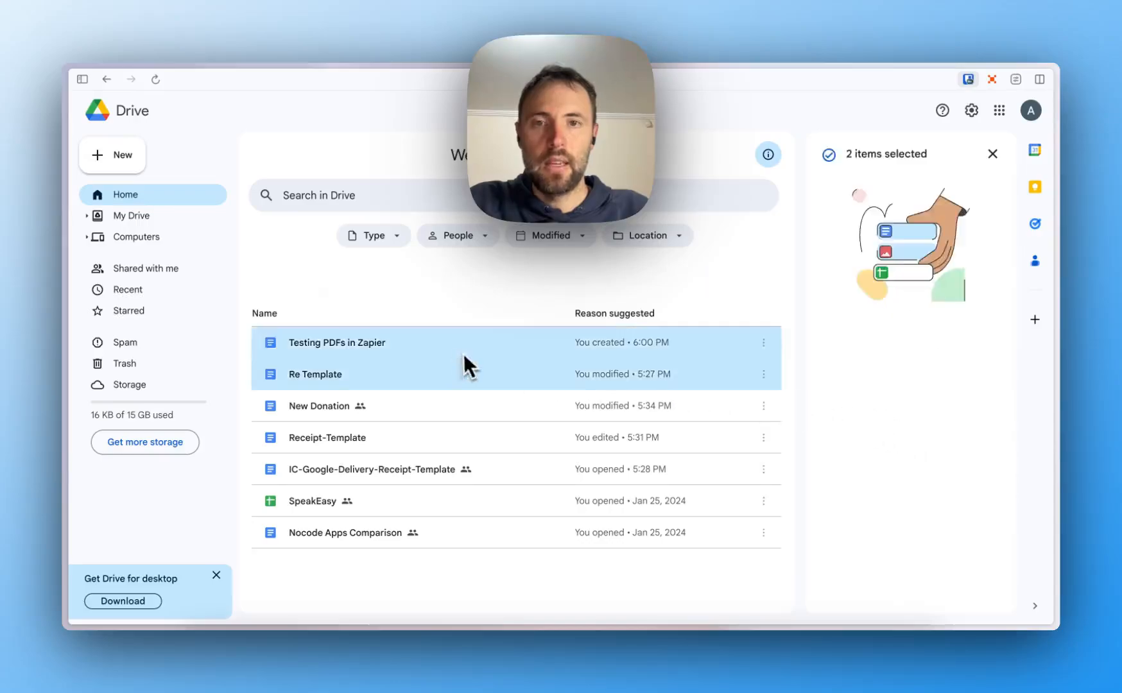
double_click(463, 354)
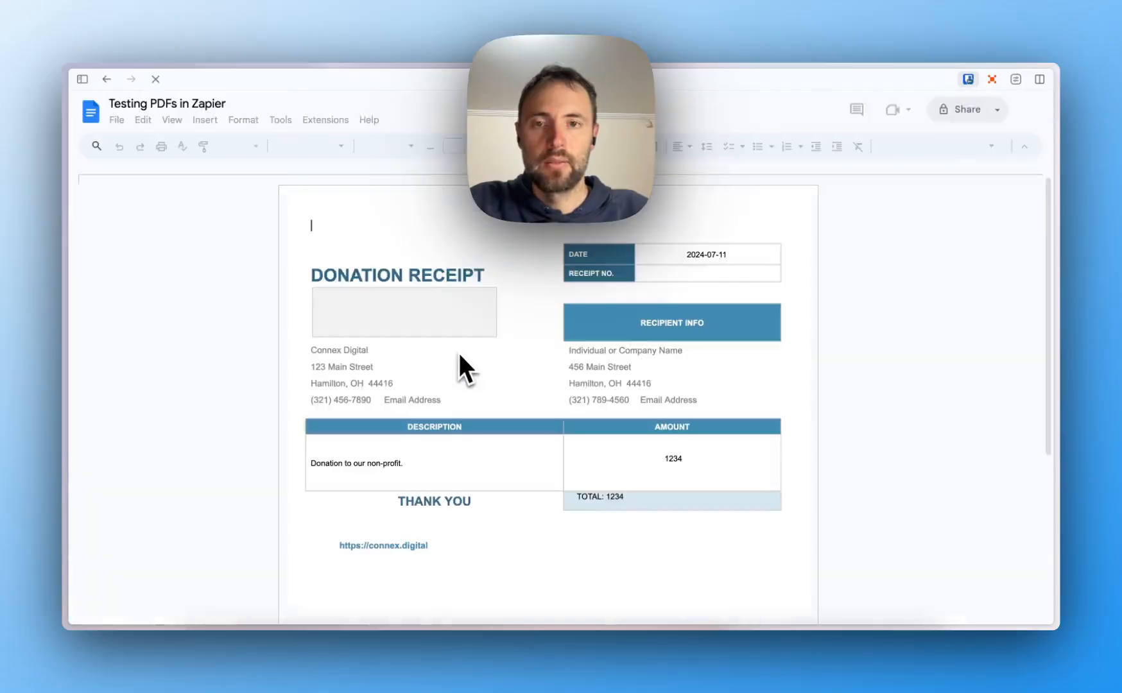
- Check the generated receipt's date reads 2024-07-11 and its amount and total read 1234
triple_click(689, 252)
left_click(671, 458)
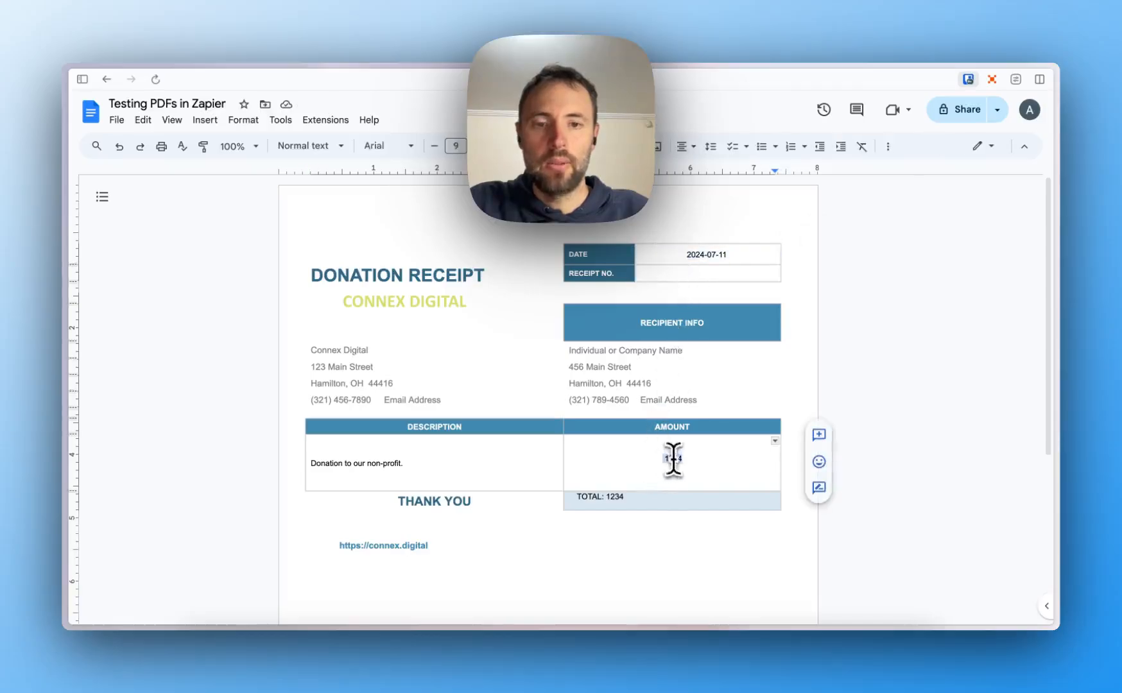
left_click(614, 497)
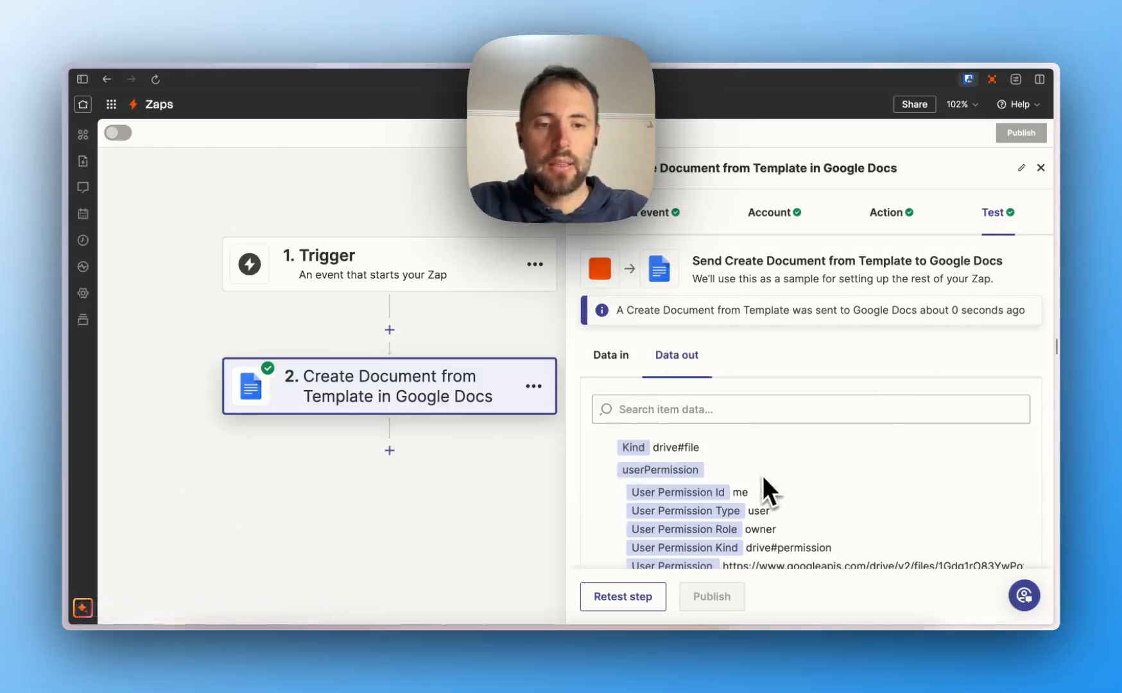
- Filter step 2's output by 'pdf' and select the Export Links Application Pdf URL
scroll(763, 478, "down", 3)
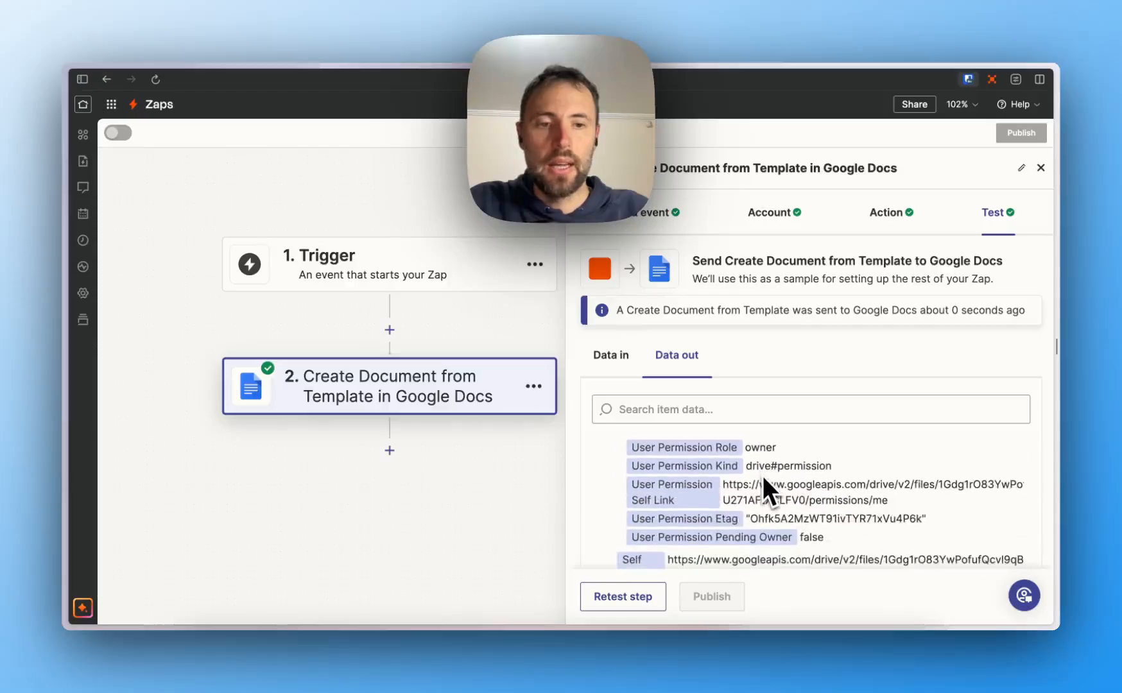
scroll(771, 487, "down", 3)
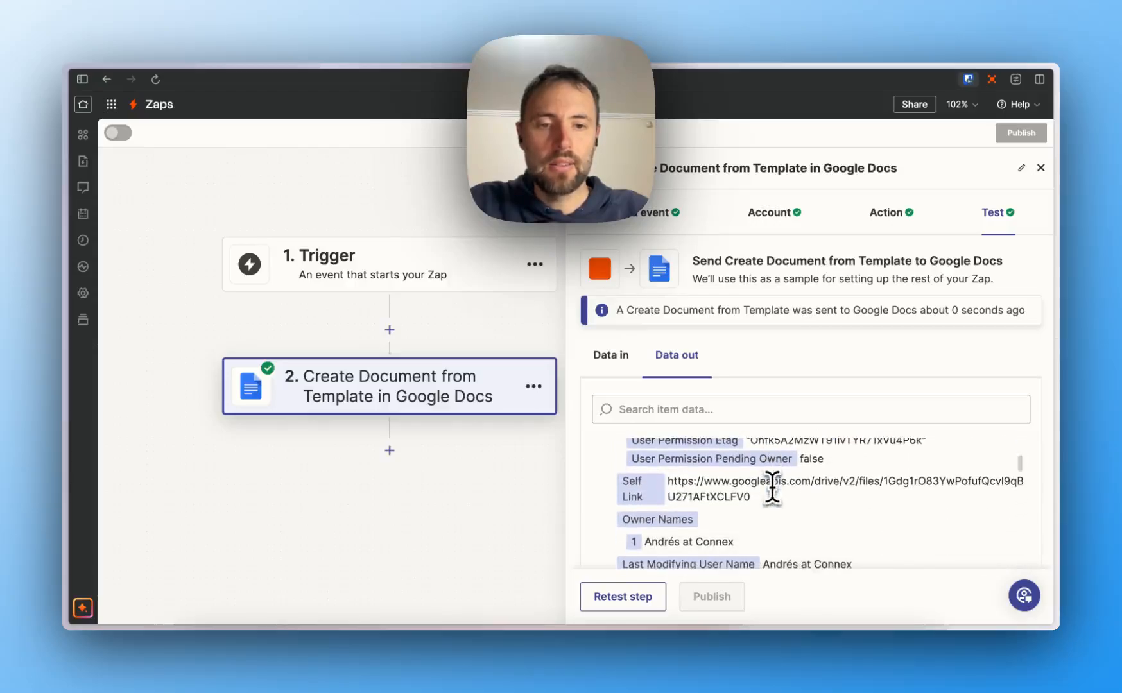
left_click(733, 411)
type("pdf")
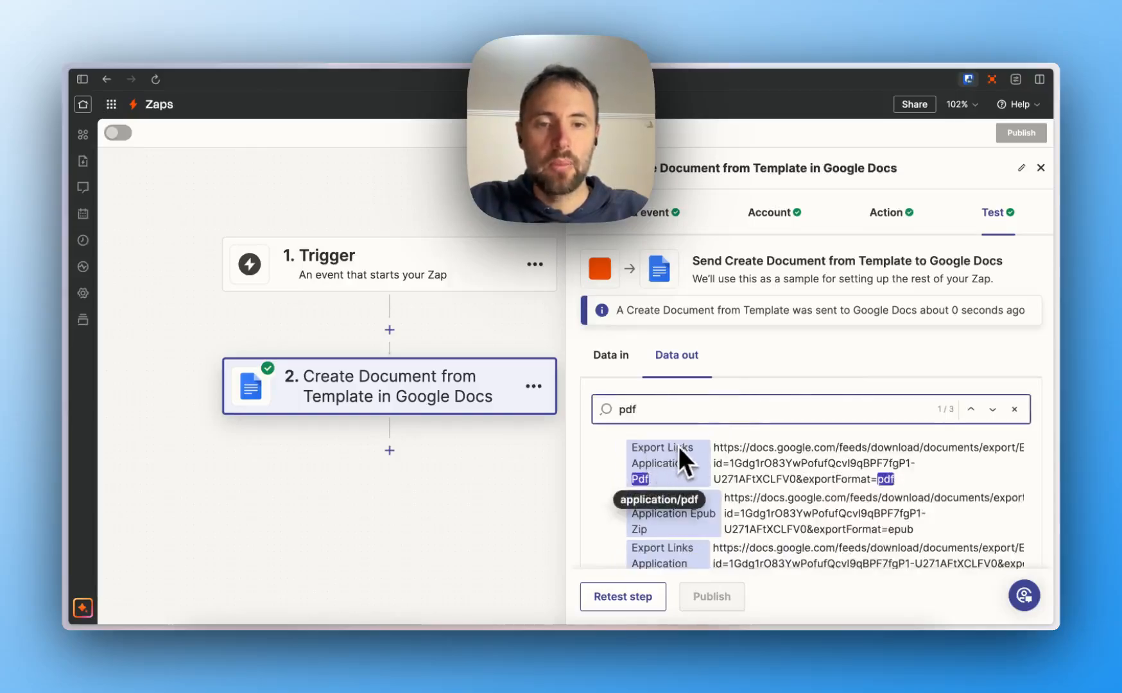
left_click_drag(635, 453, 734, 456)
triple_click(742, 458)
right_click(752, 469)
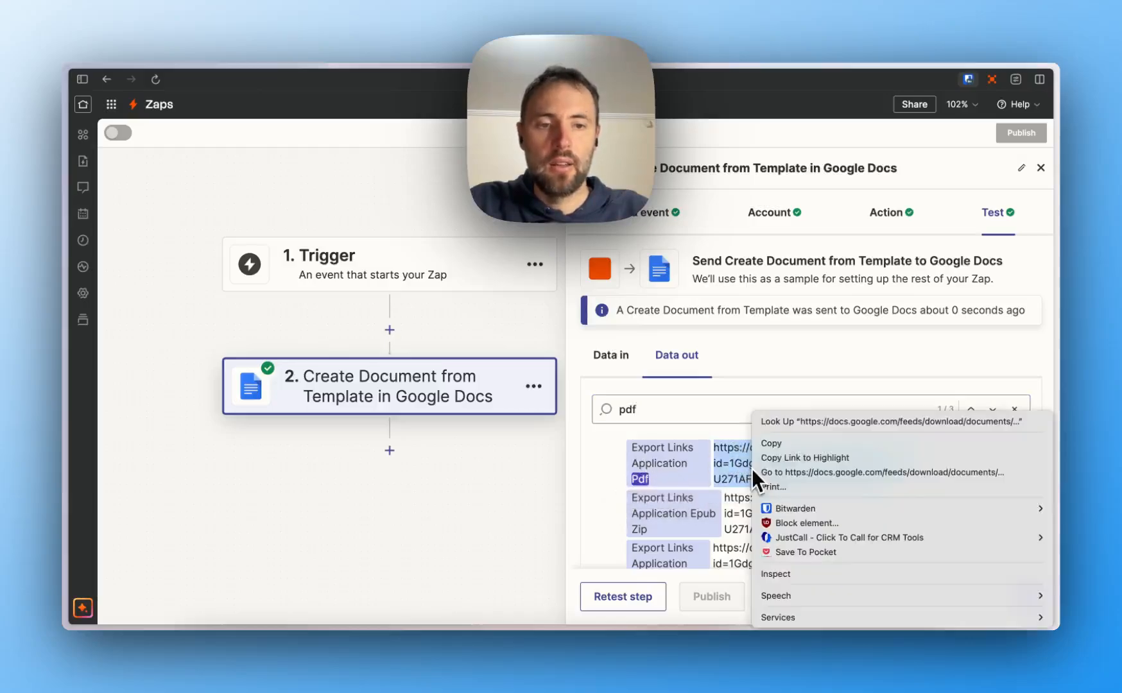
left_click(764, 476)
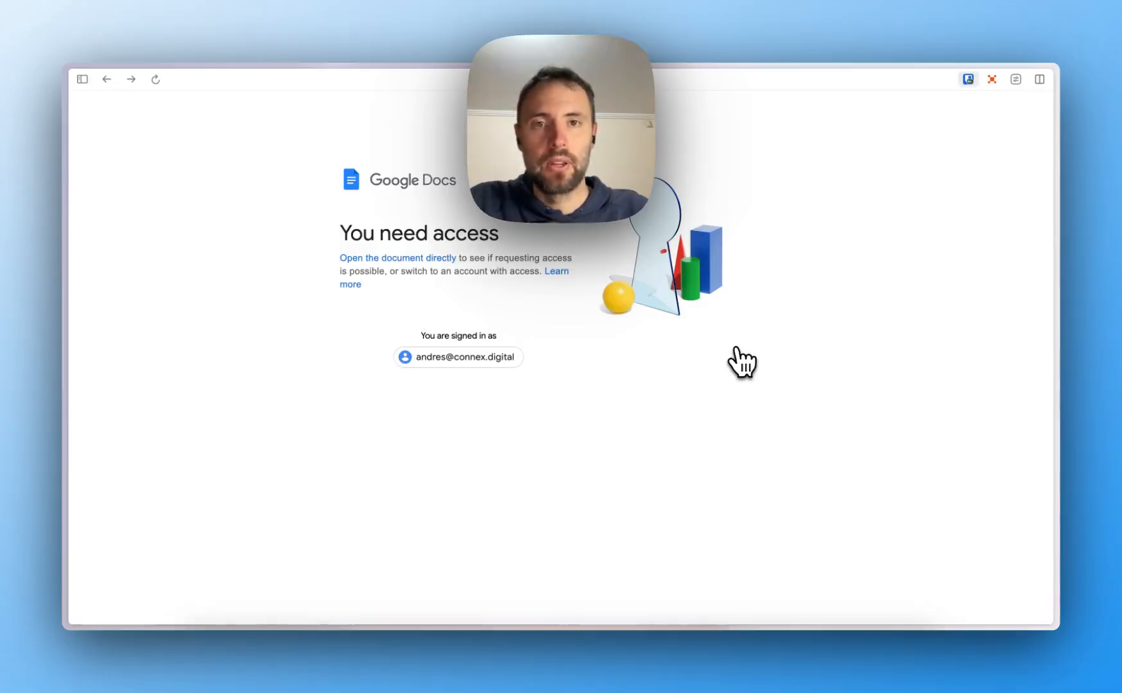
key("super+w")
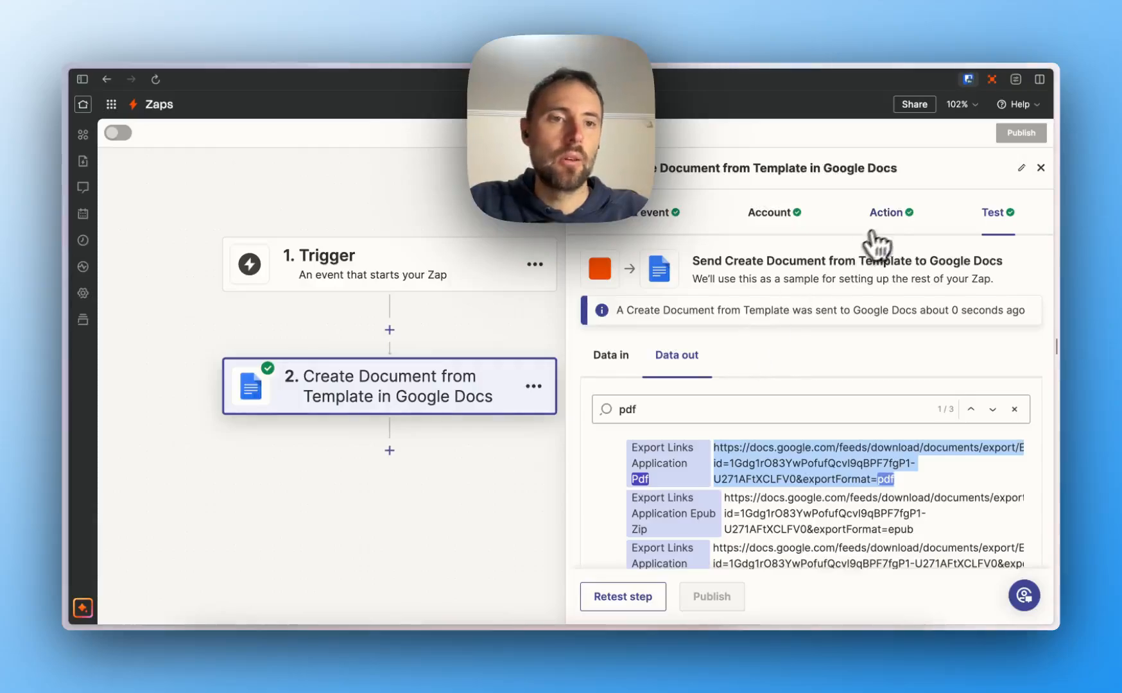
- Set step 2's Sharing Preference to 'Anyone with link can view' and retest the step
left_click(881, 226)
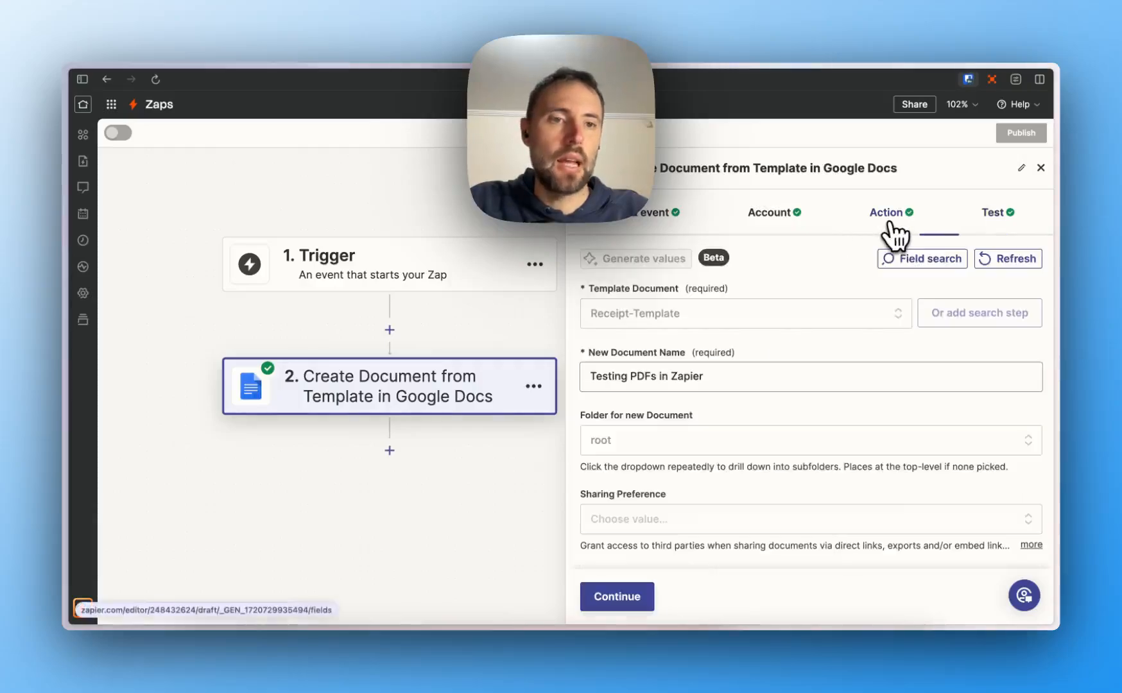
left_click(704, 514)
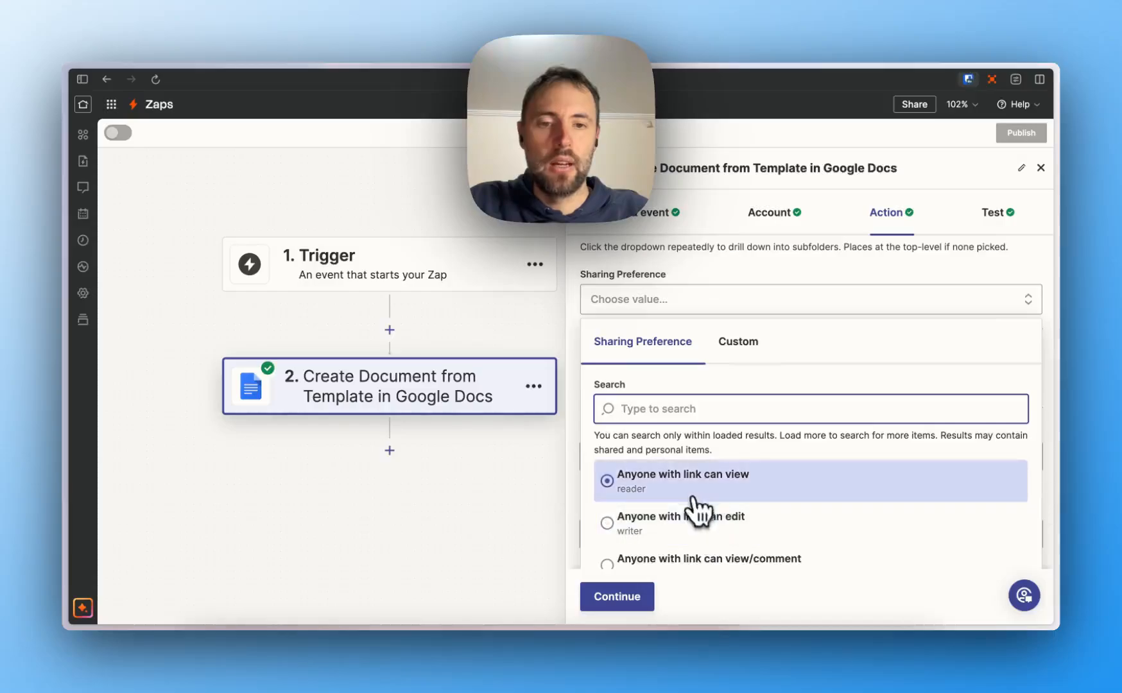
left_click(688, 487)
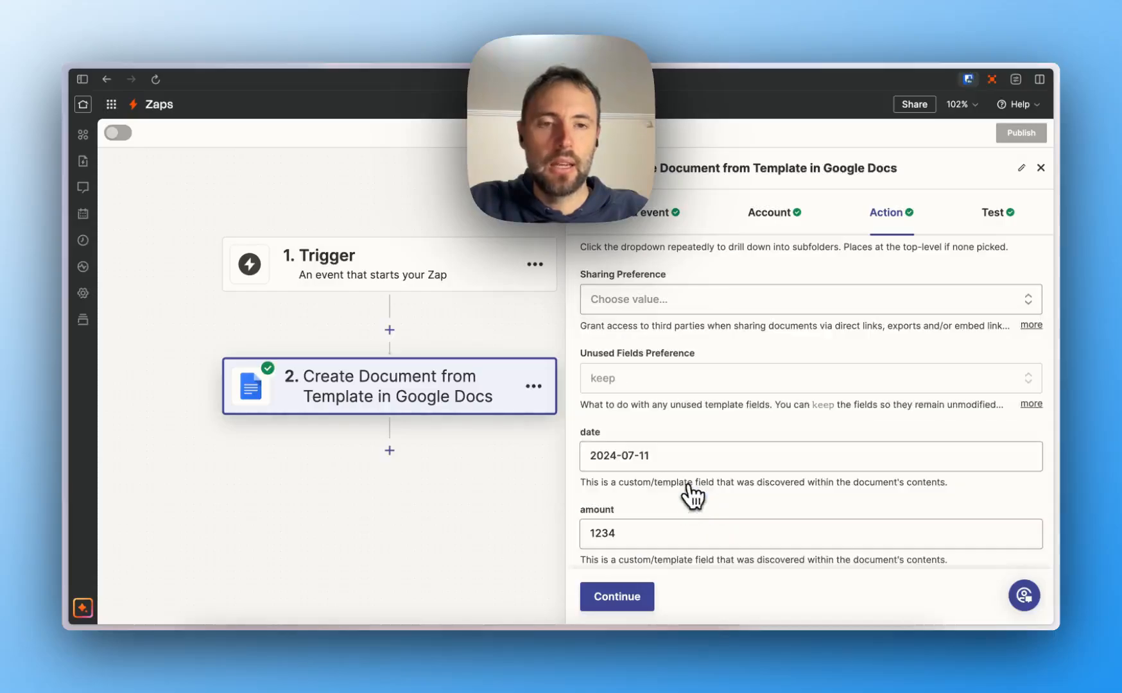
left_click(619, 603)
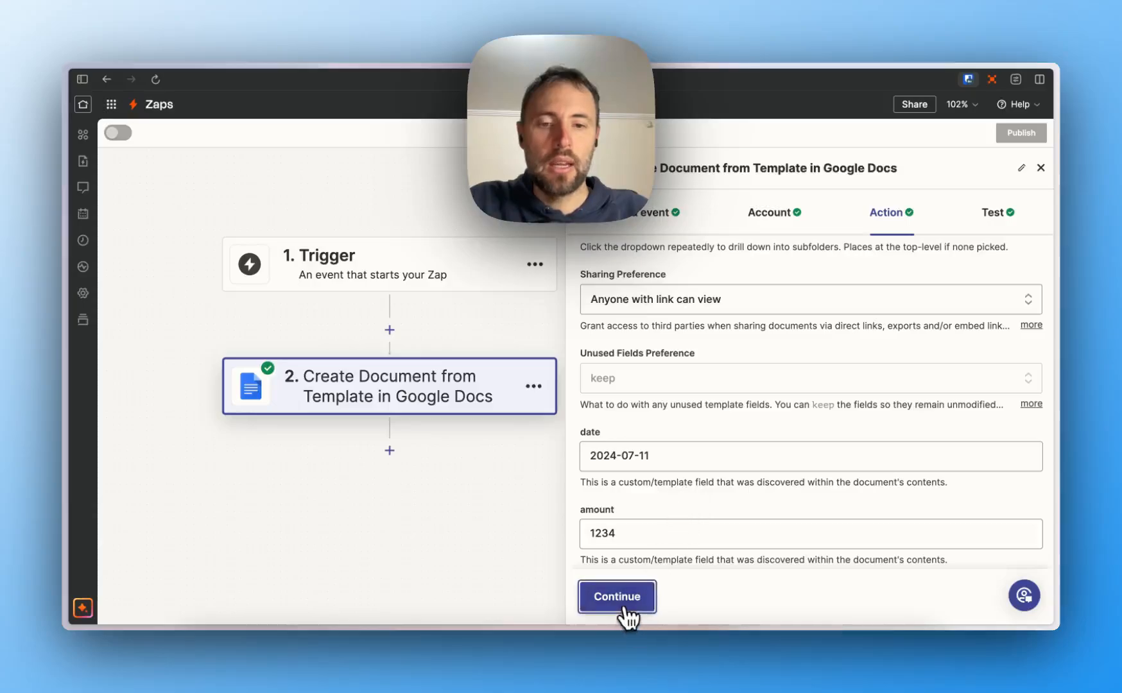
left_click(619, 606)
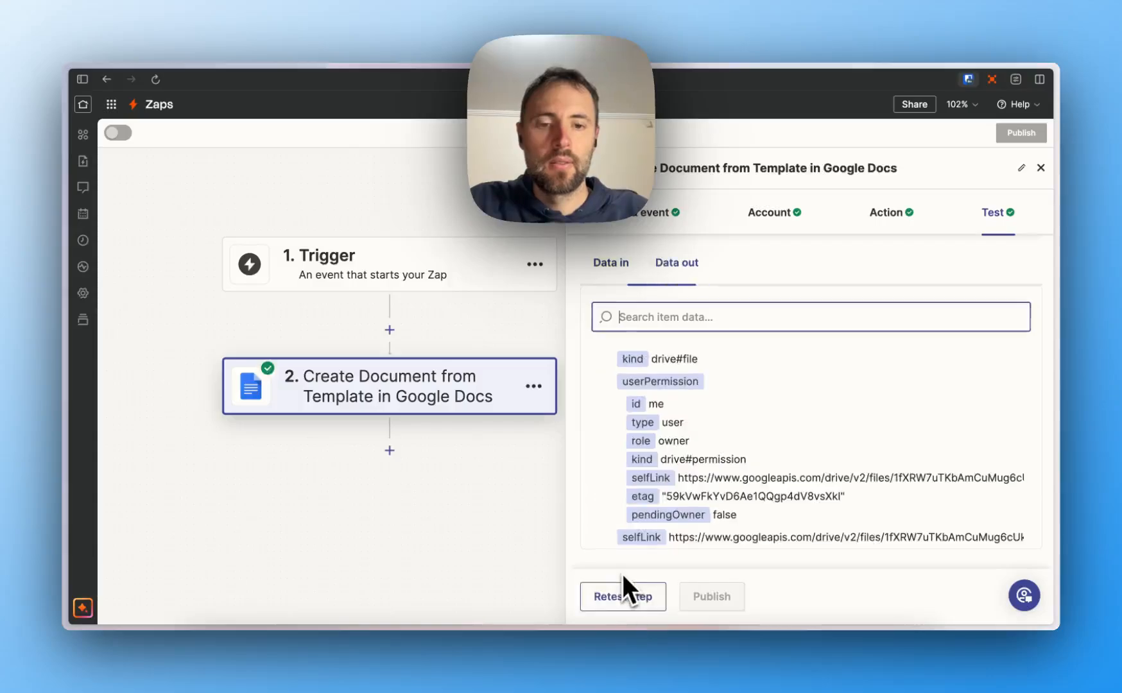
- Search the output for 'pdf' and open the Pdf export URL via Go to
type("df")
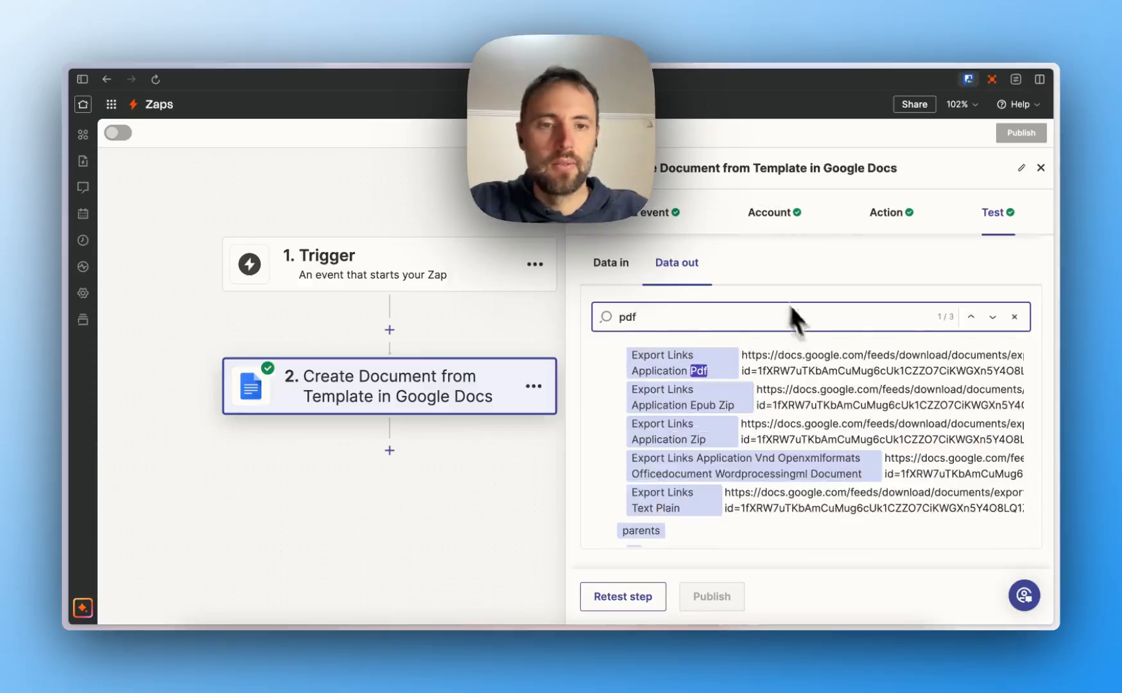
double_click(755, 355)
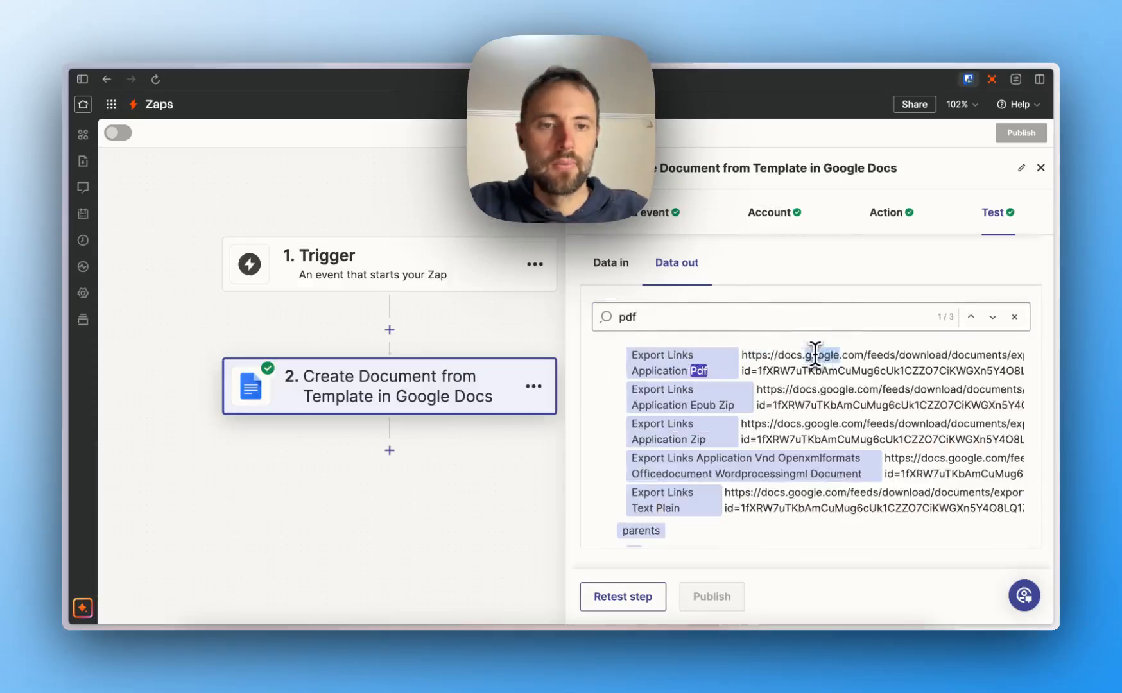
triple_click(816, 355)
right_click(816, 356)
left_click(768, 412)
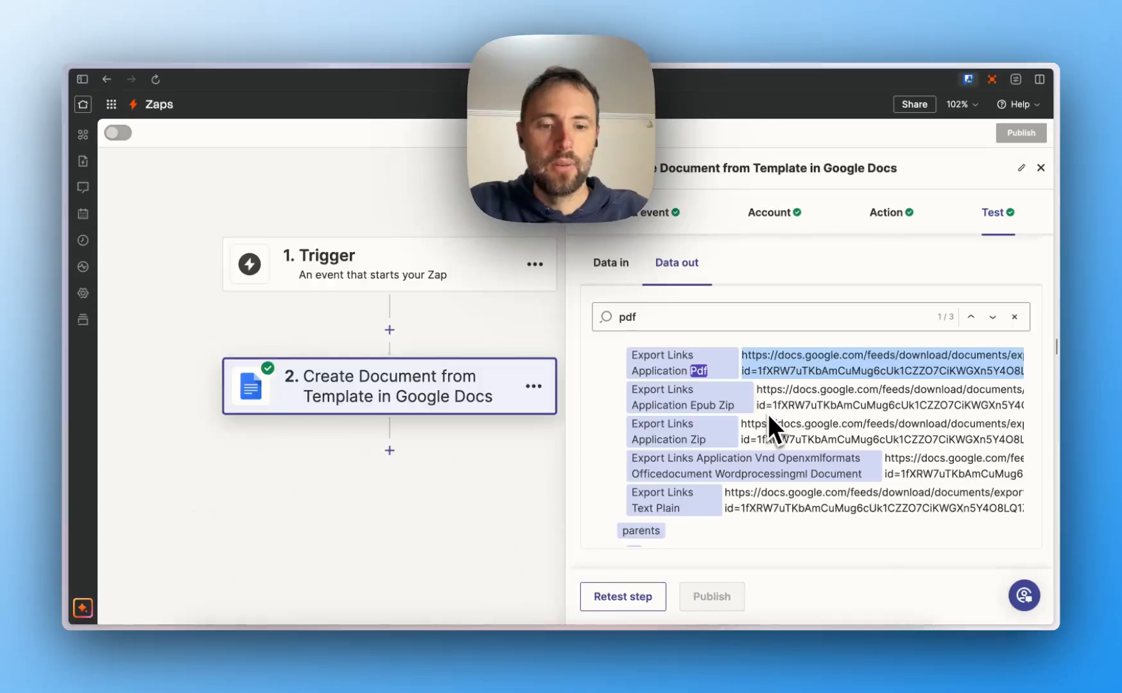
- View the downloaded 'Testing PDFs in Zapier.pdf' receipt in Preview, then close it
left_click(719, 674)
left_click(715, 610)
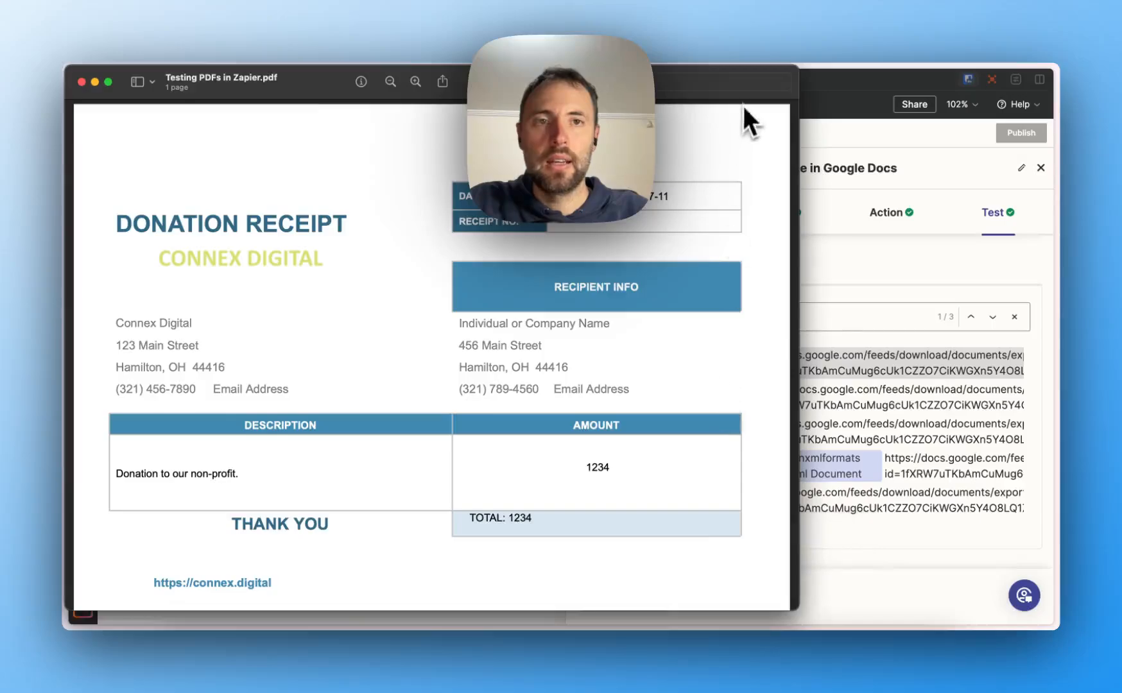
left_click_drag(744, 98, 890, 109)
left_click(978, 365)
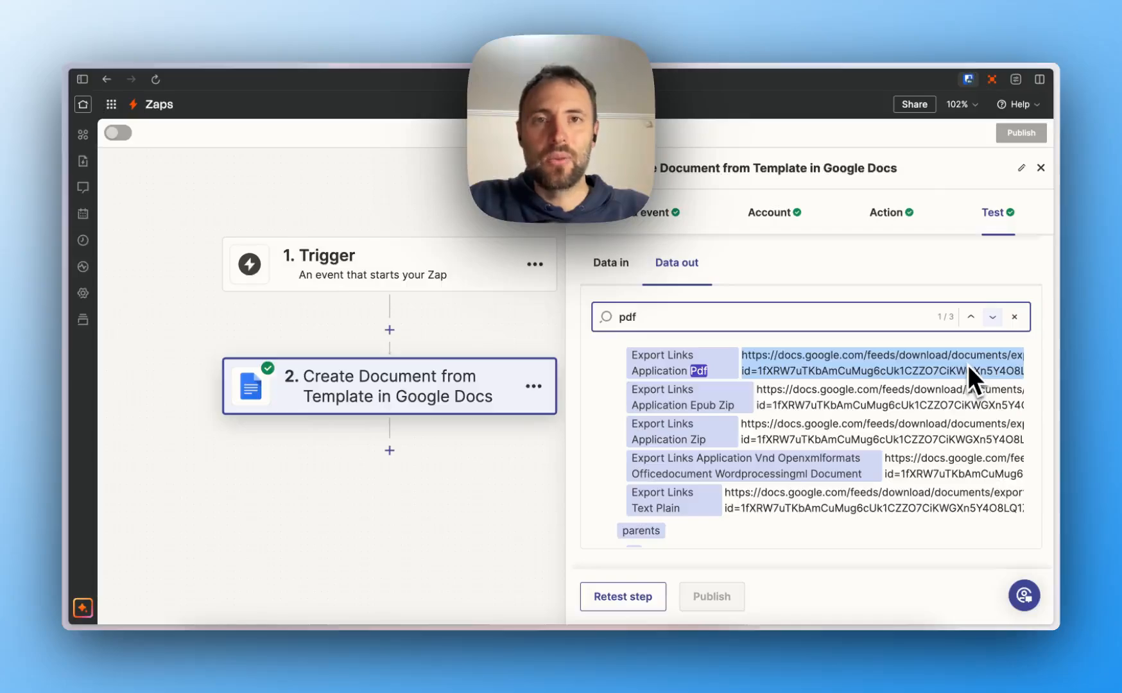
- Add step 3 as the Gmail app with the Send Email event
left_click(390, 450)
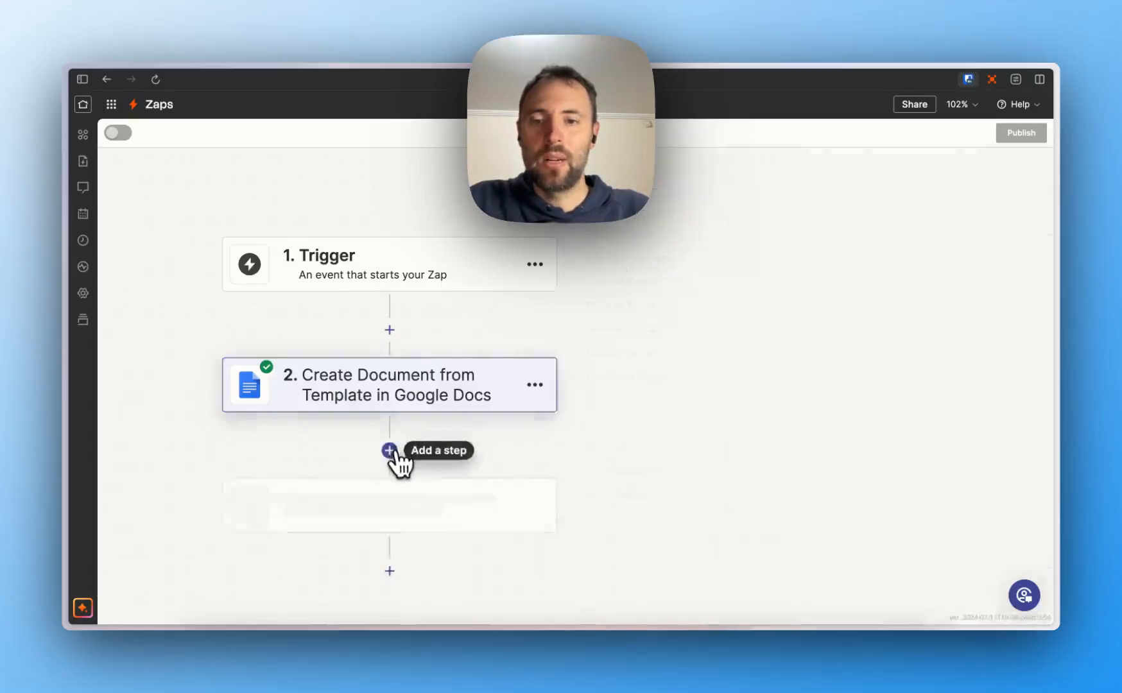
type("gmail")
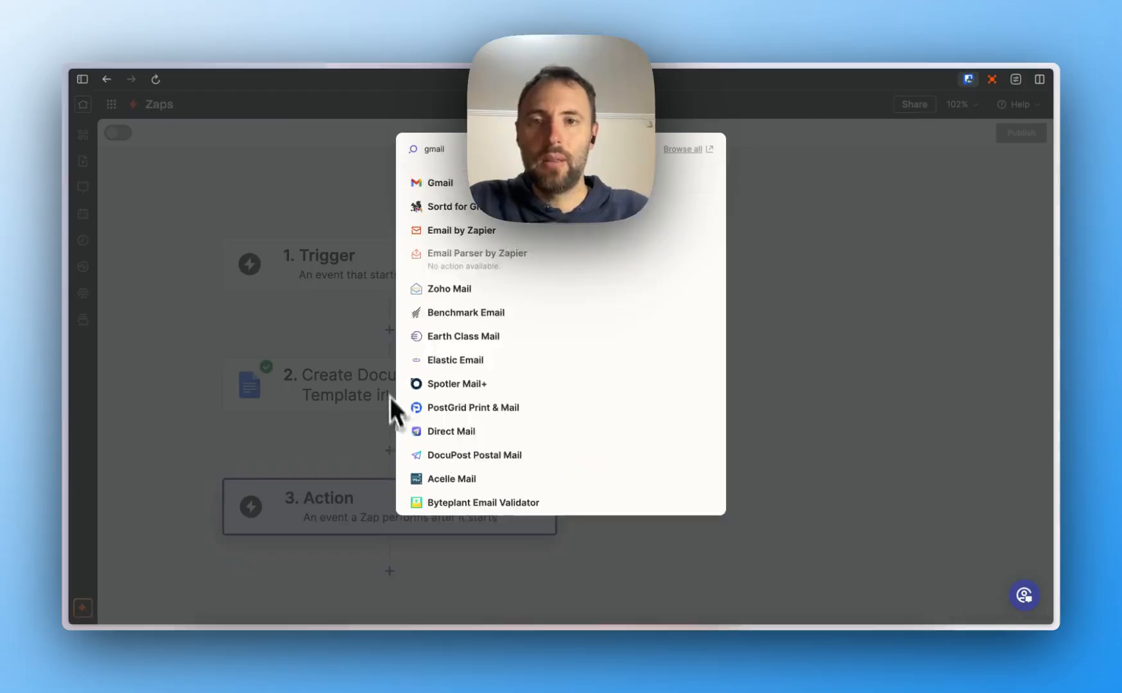
left_click(436, 185)
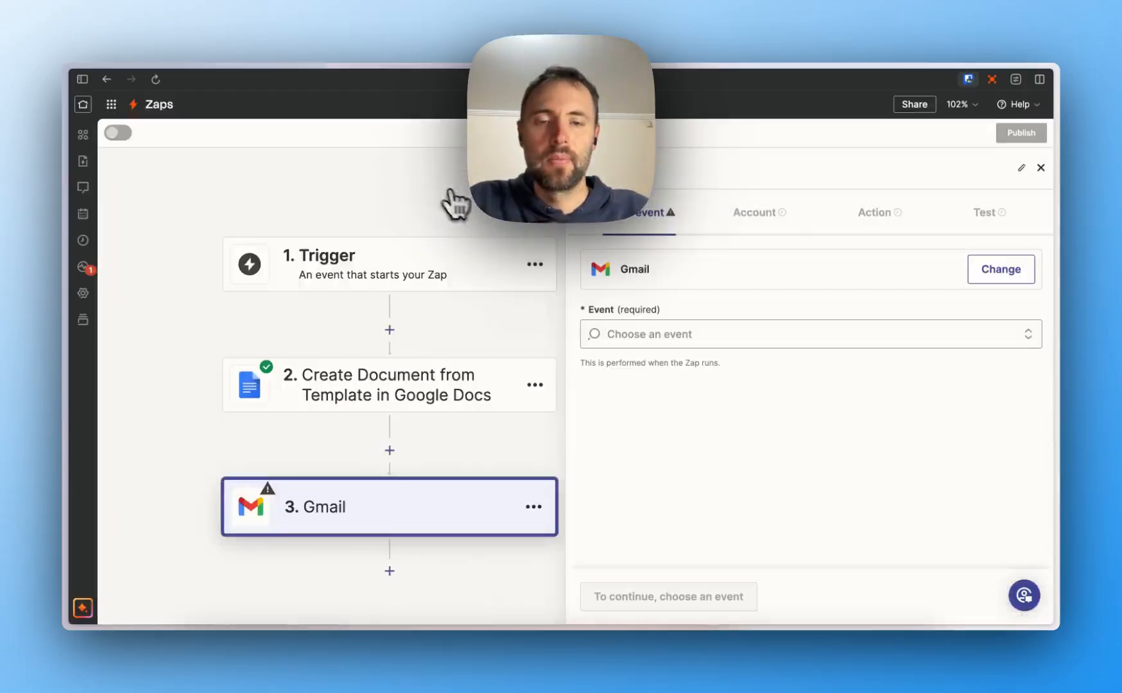
left_click(642, 330)
type("s")
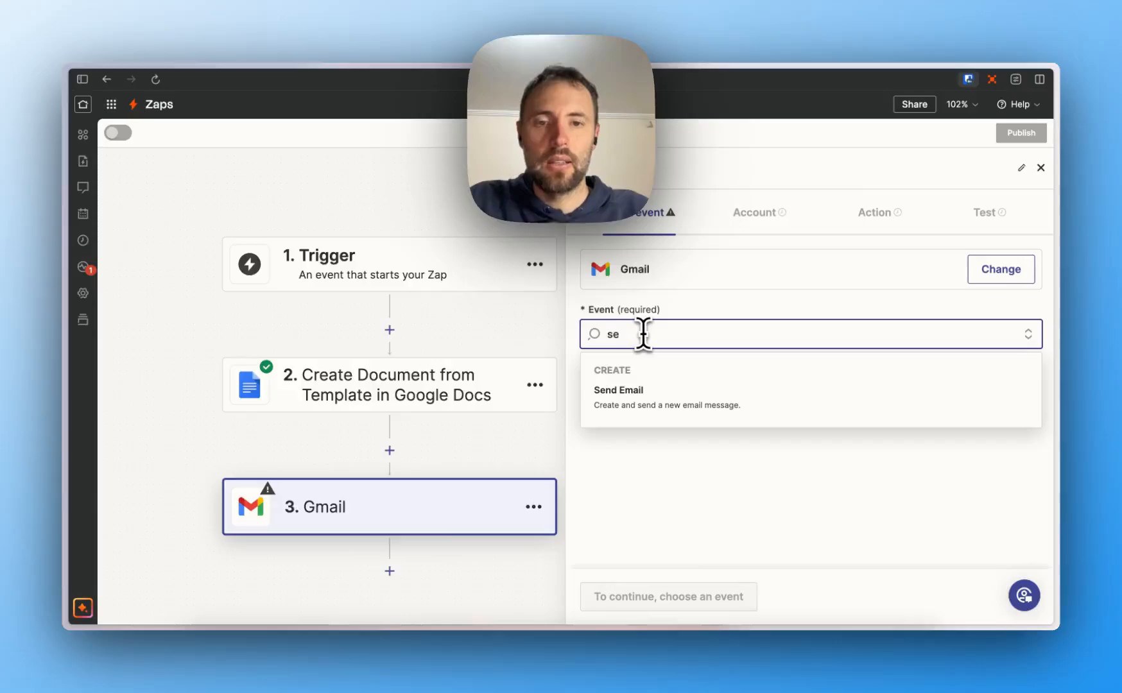
type("e")
left_click(644, 395)
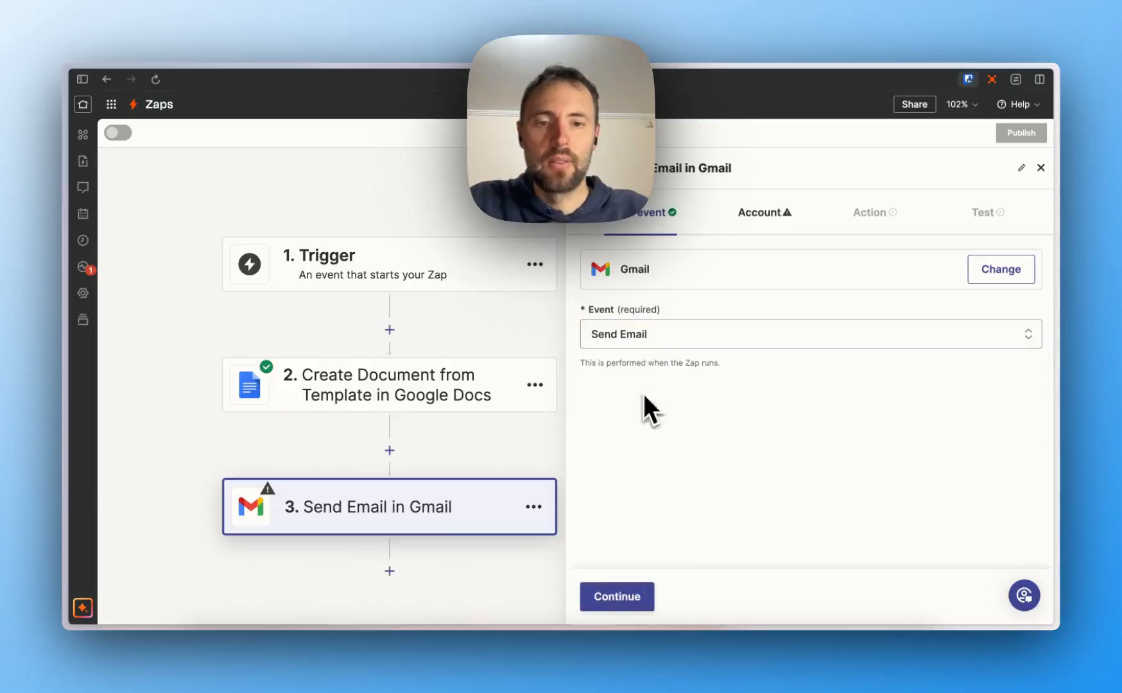
left_click(642, 594)
- Connect the first listed Gmail account and continue to the email fields
left_click(971, 277)
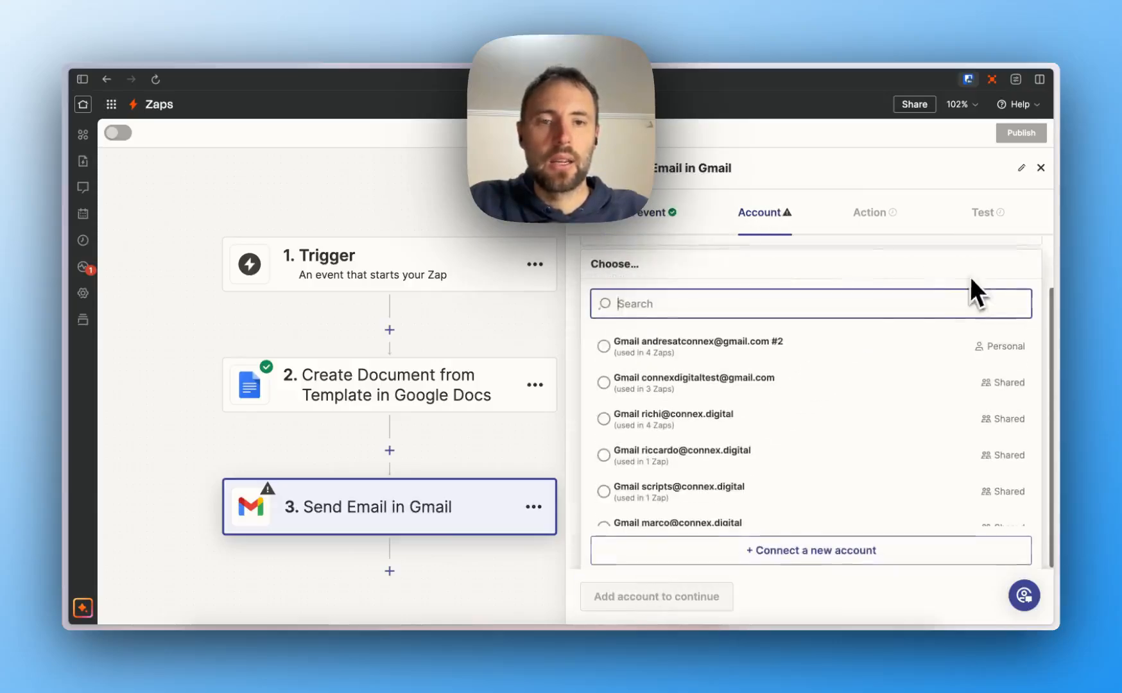
left_click(801, 340)
left_click(644, 596)
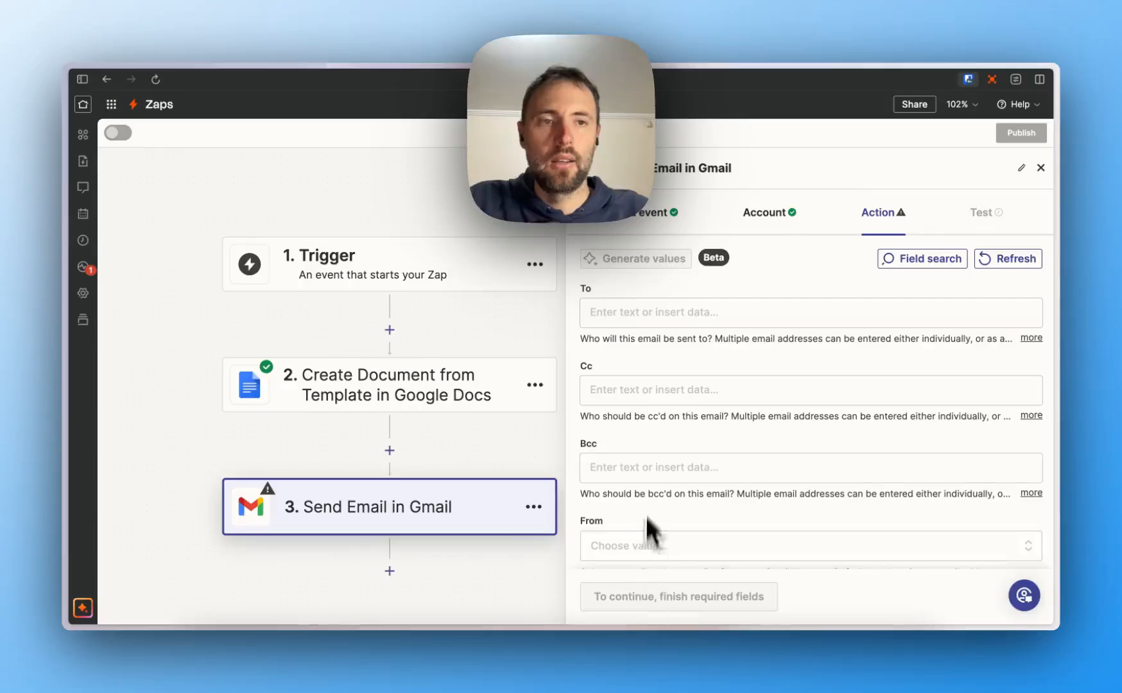
- Fill in the recipient's email address and set the subject to 'Testing PDFs'
left_click(658, 312)
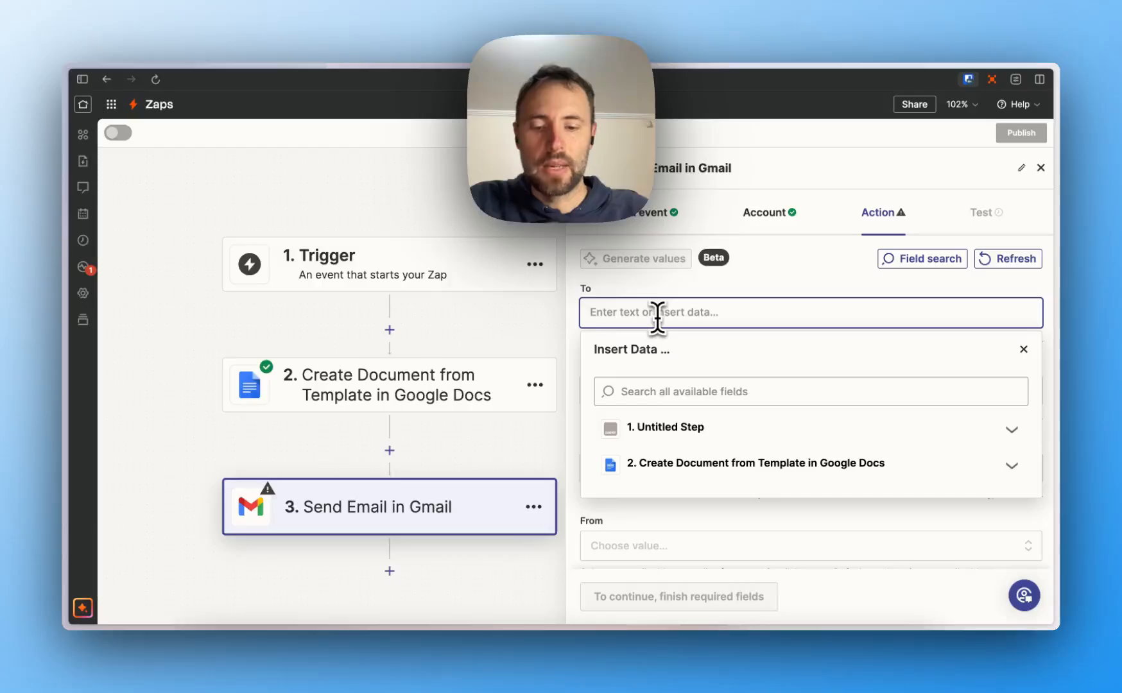
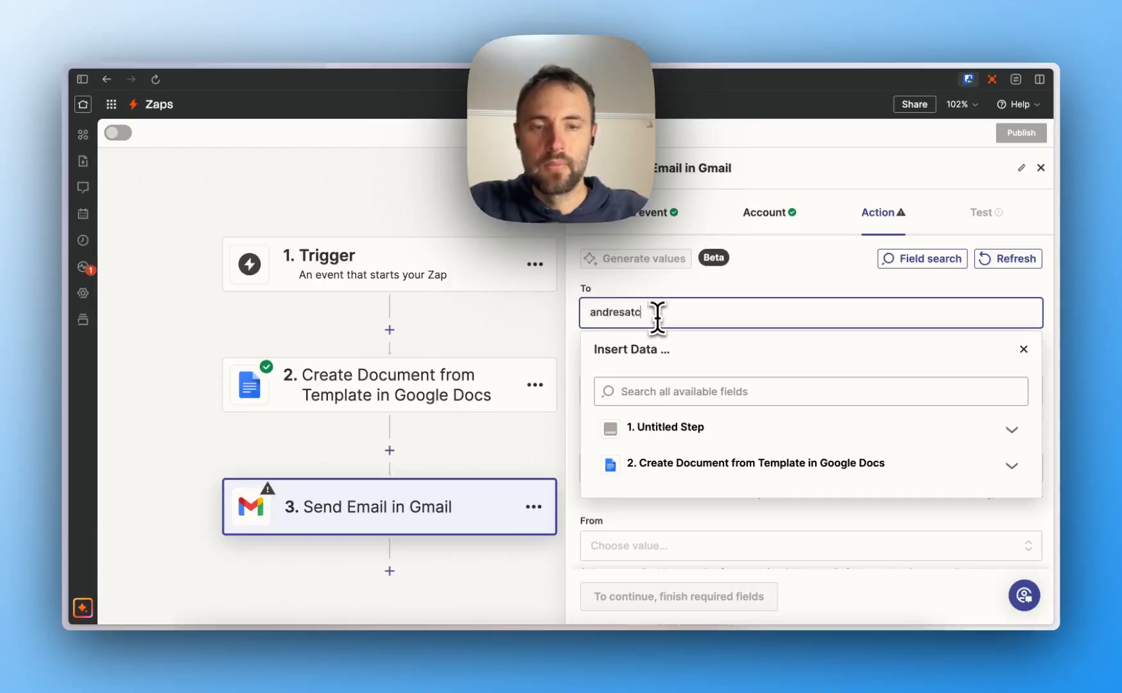
scroll(663, 528, "down", 10)
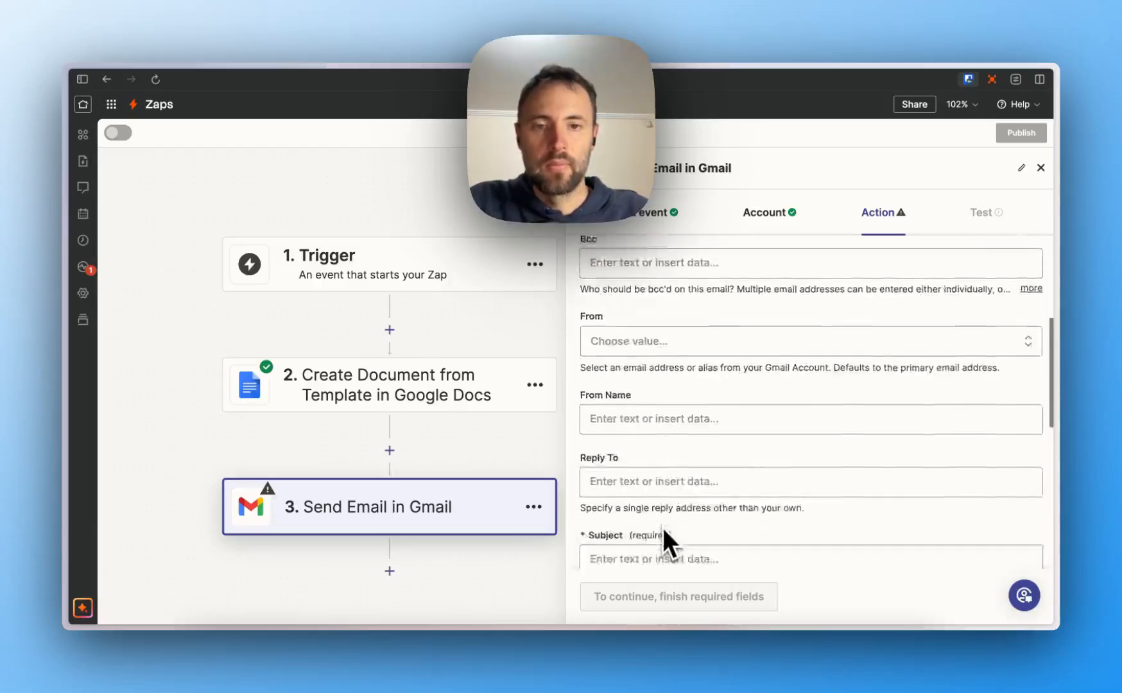
left_click(644, 335)
type("Testing P")
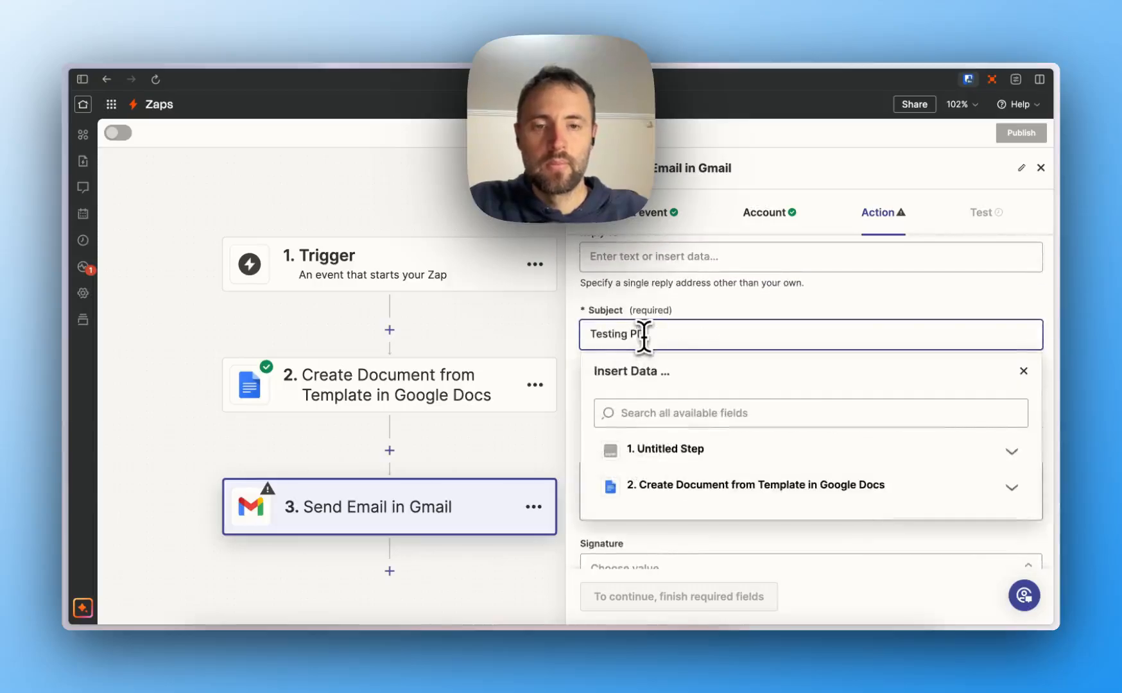
type("DFs")
- Write the body 'Hi there, here's the receipt for your donation.' with 'Thank you' on a new line
scroll(694, 315, "down", 3)
left_click(696, 294)
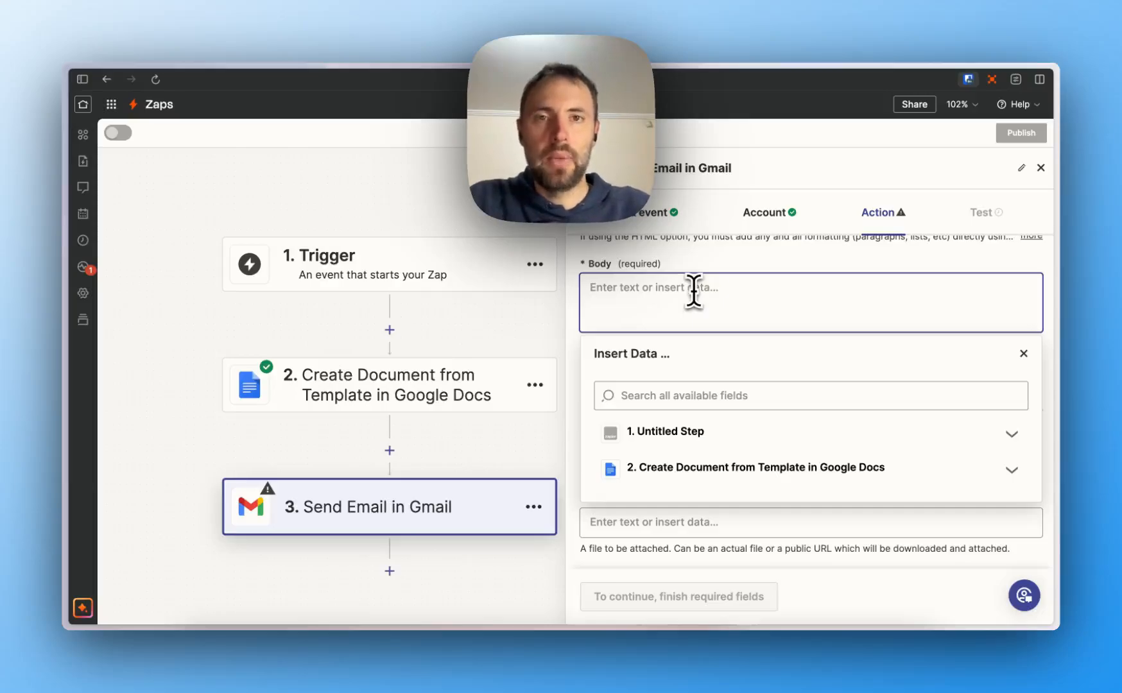
type("Hi")
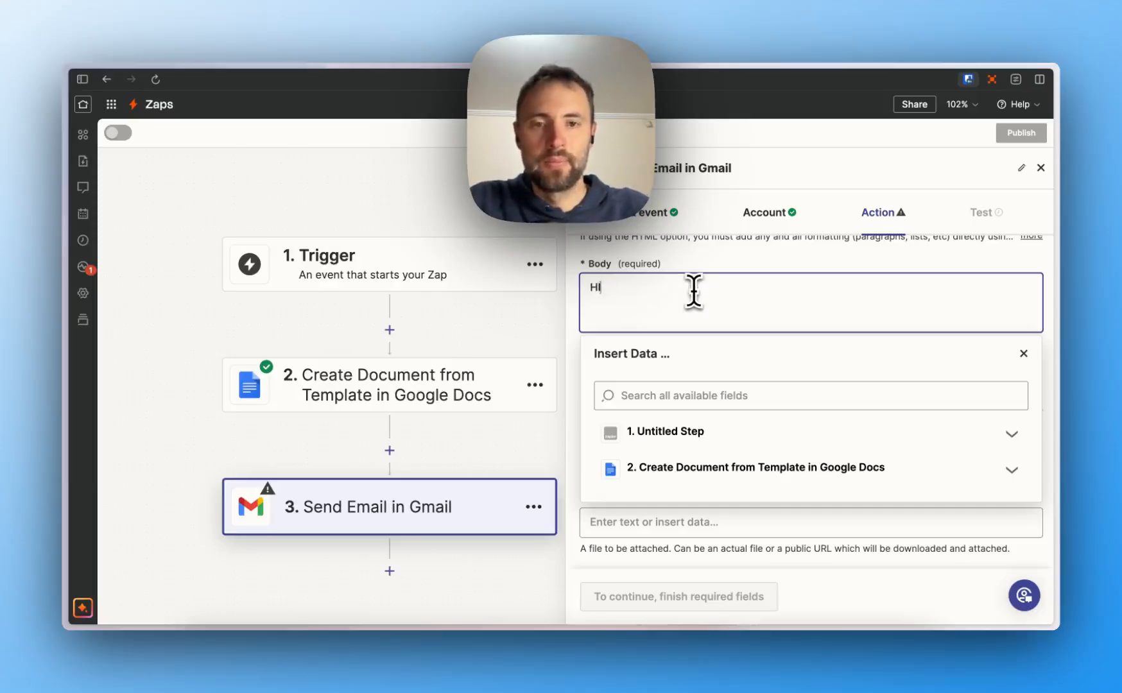
type(" there, here's the receipt for your donation.")
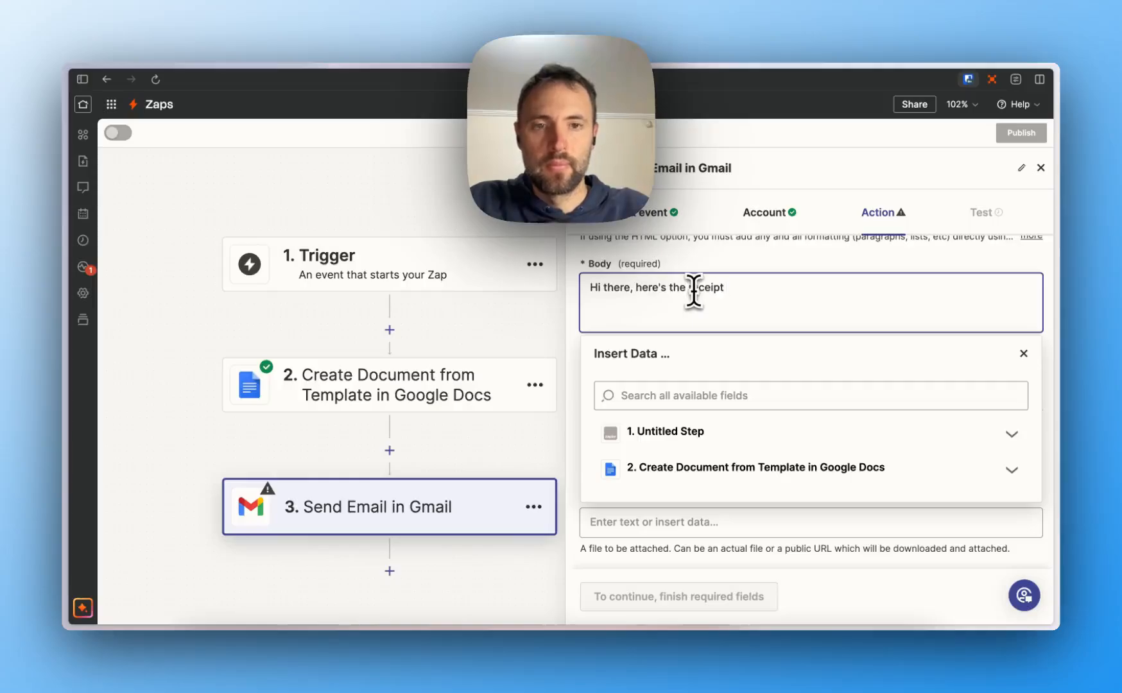
key("Return")
key("Return")
type("Tah")
key("BackSpace")
key("BackSpace")
type("hank you!")
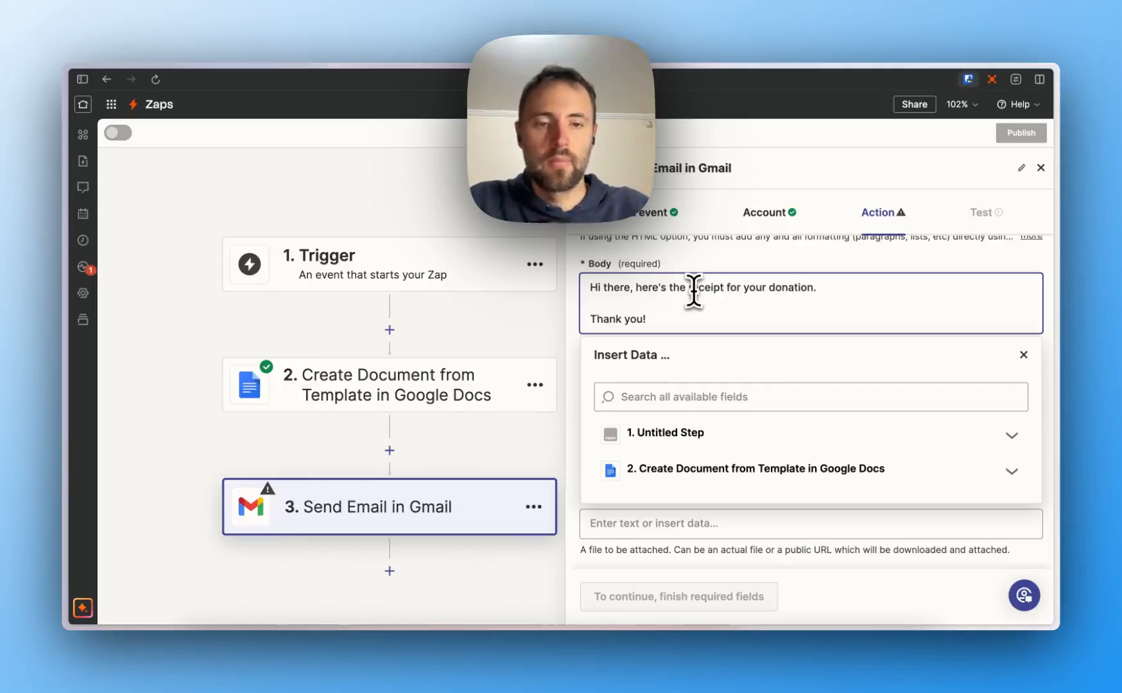
- Insert step 2's Export Links Application Pdf field into the body and finish configuring
left_click(764, 469)
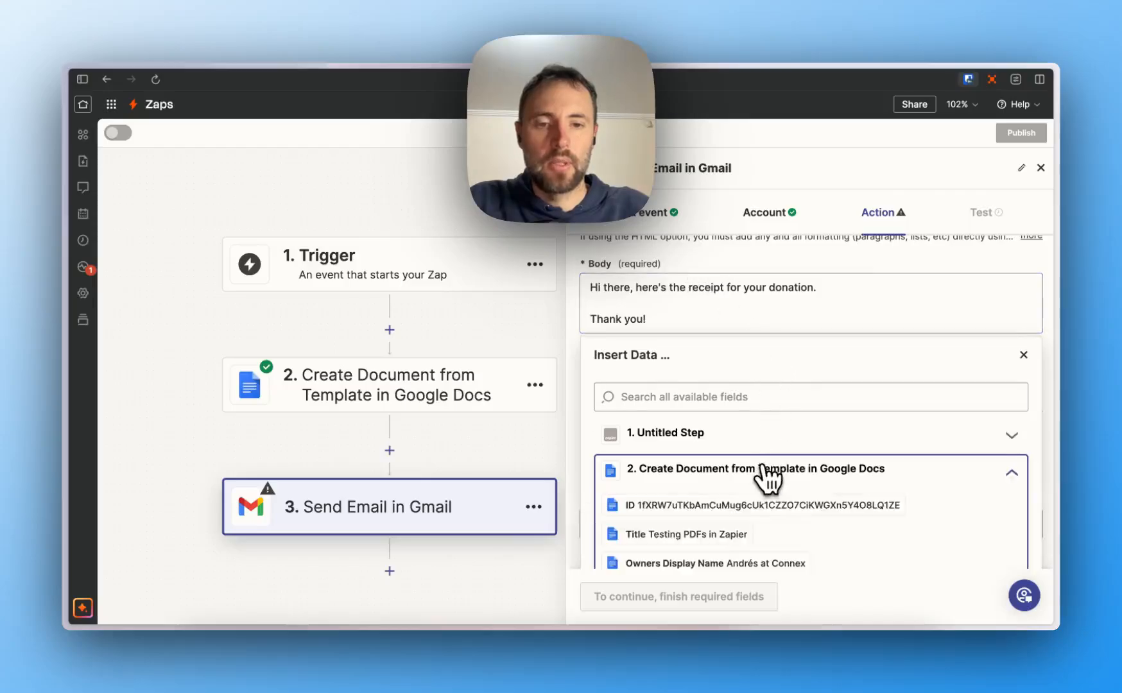
left_click(734, 398)
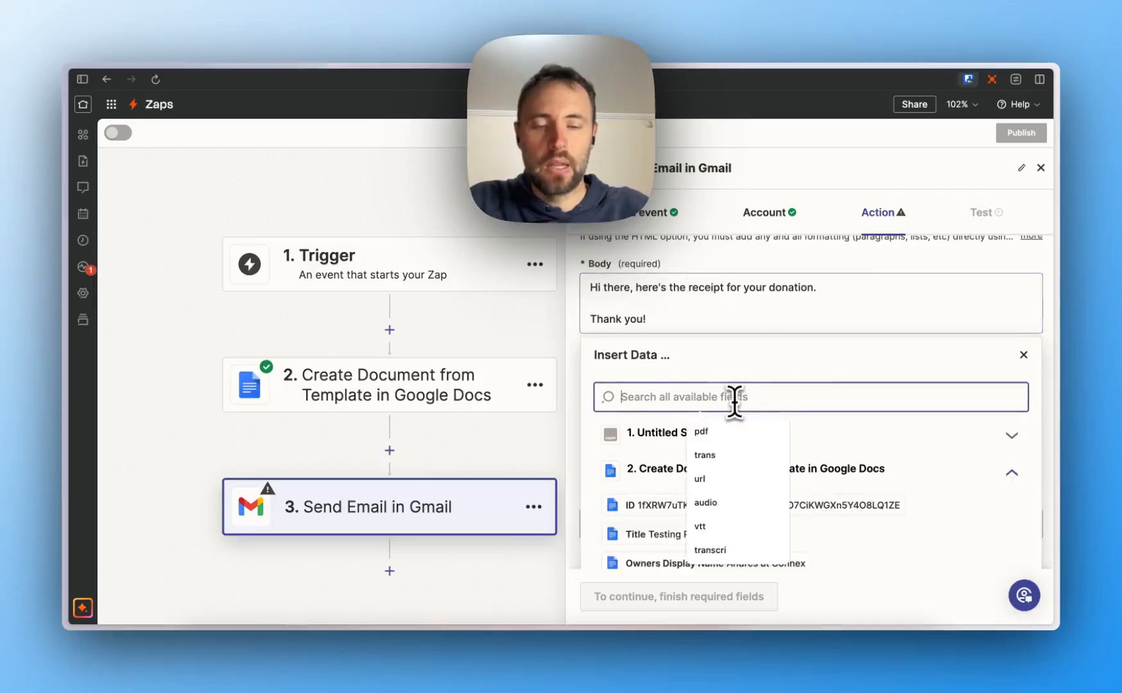
type("pdf")
scroll(738, 411, "down", 2)
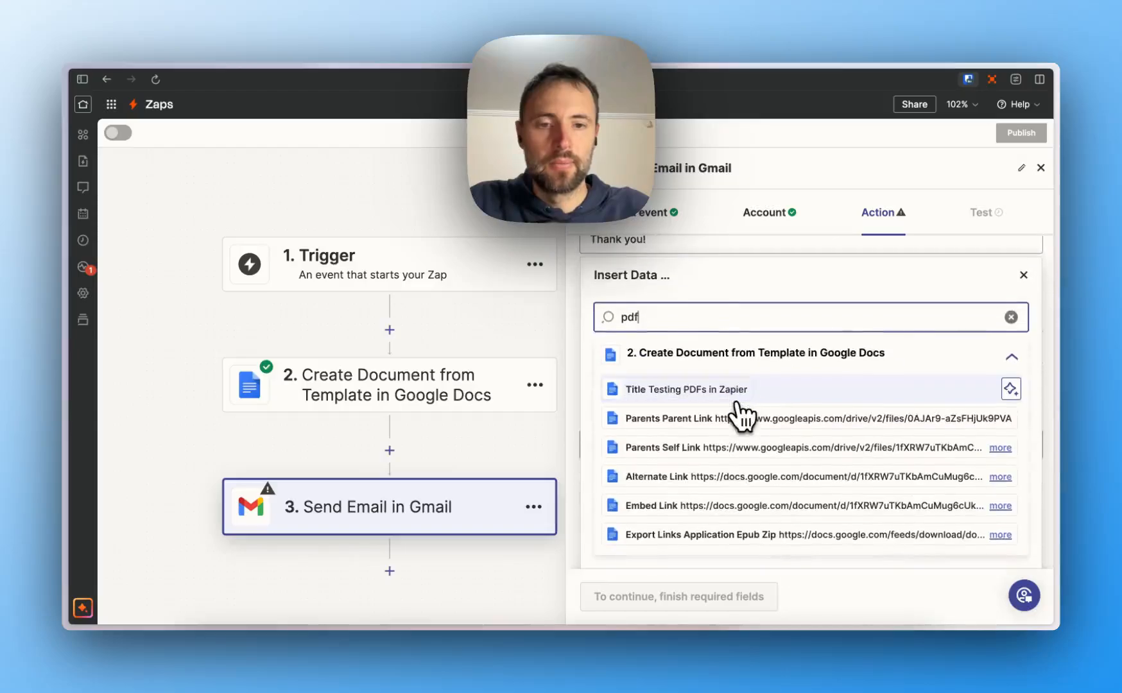
scroll(727, 497, "down", 3)
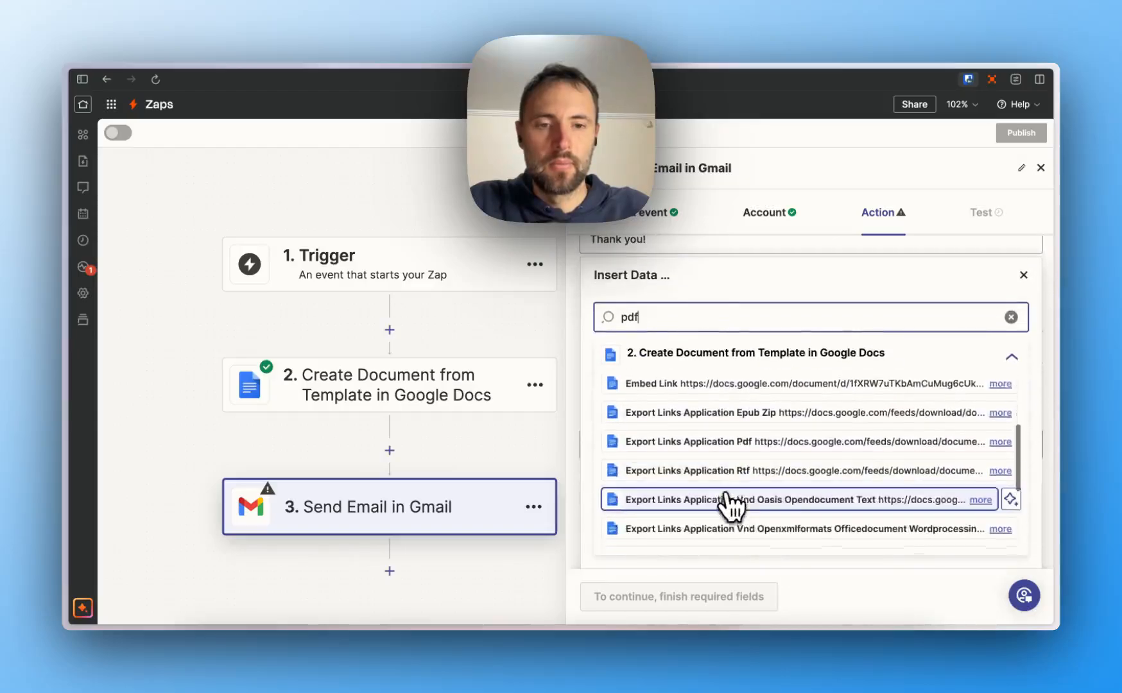
left_click(731, 436)
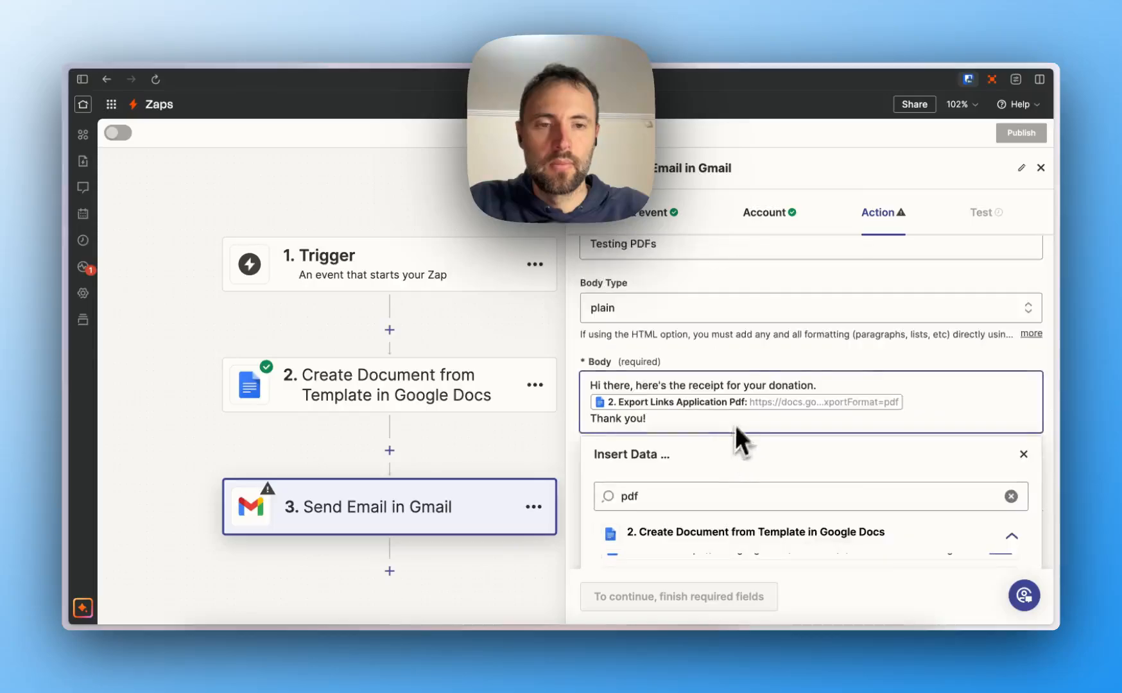
left_click(755, 363)
scroll(755, 363, "down", 3)
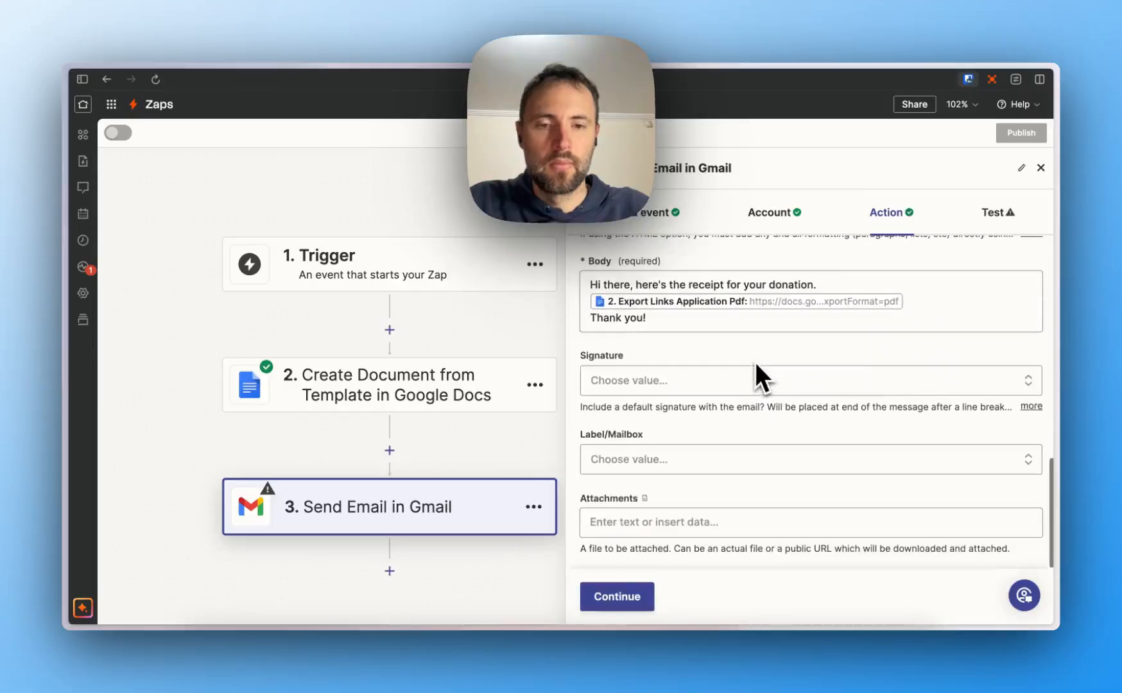
left_click(617, 597)
- Send the Gmail test email, snap Zapier and Gmail side by side, and open 'Testing PDFs'
left_click(661, 599)
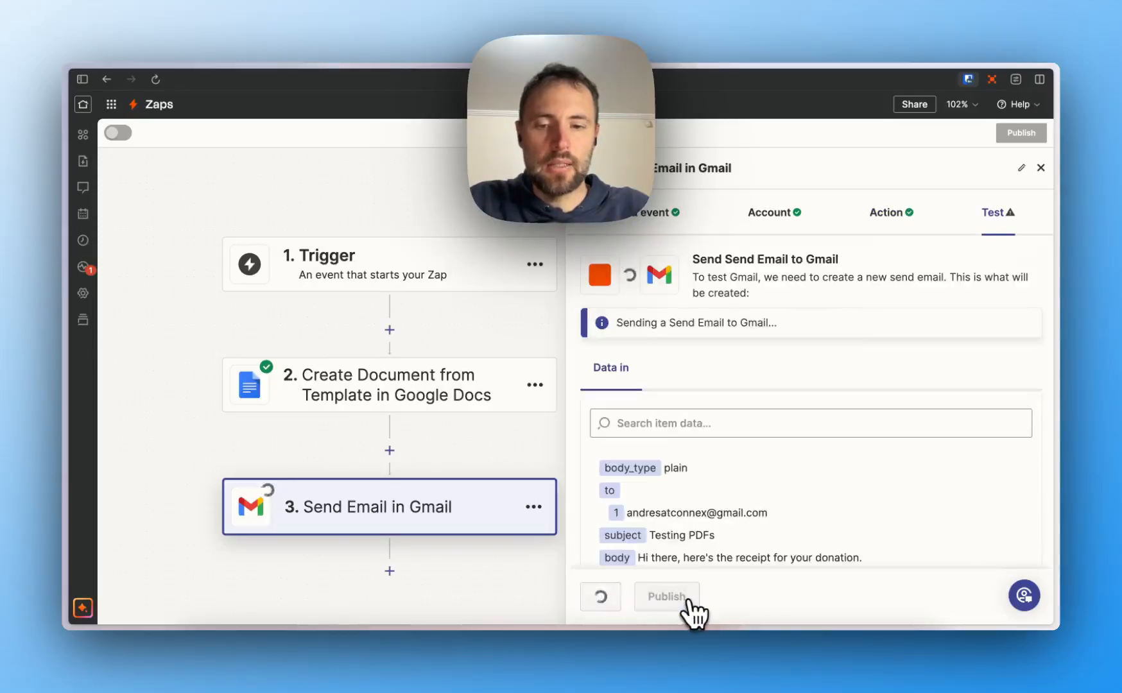
key("ctrl+alt+Left")
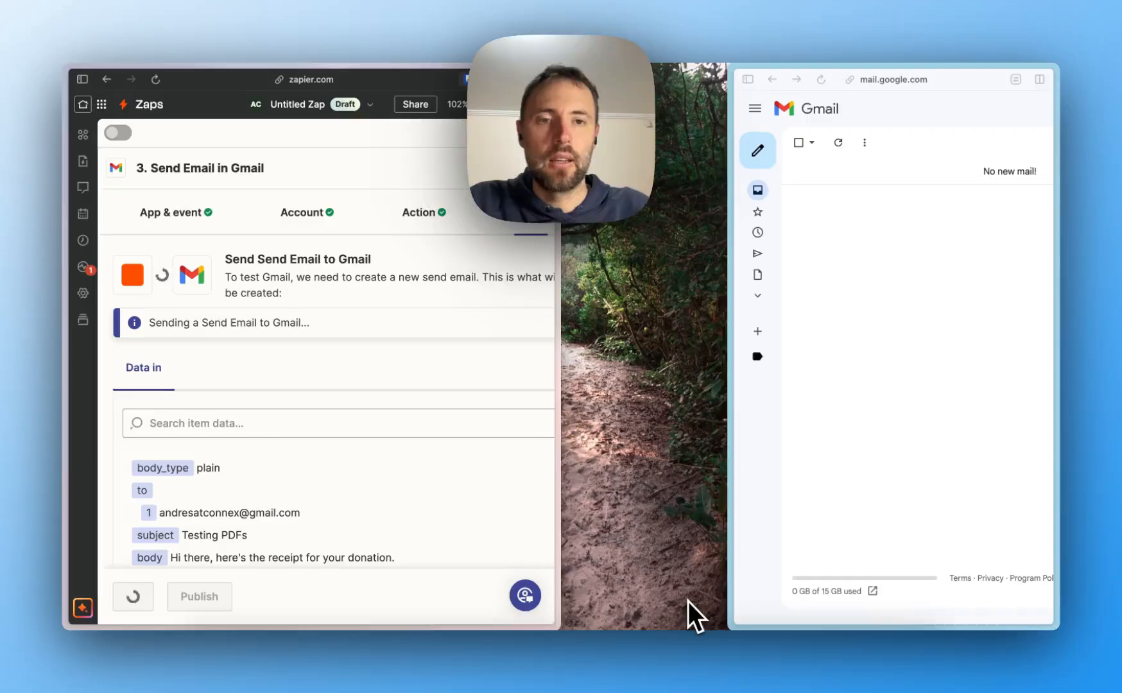
left_click(886, 472)
key("ctrl+alt+Right")
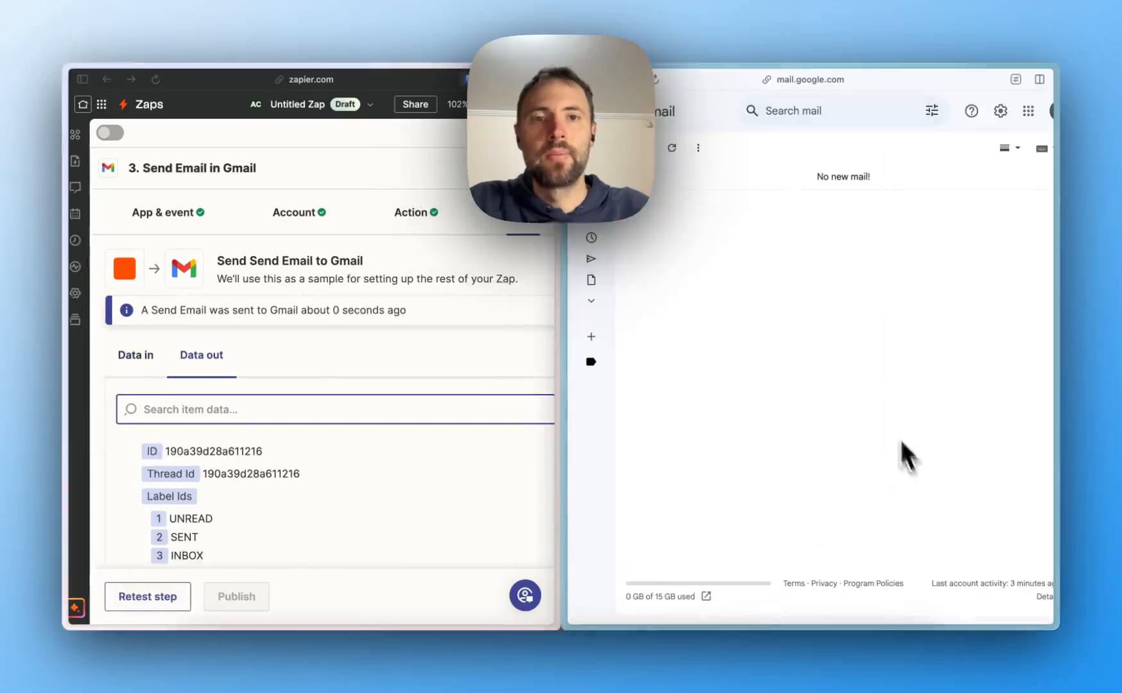
left_click(673, 149)
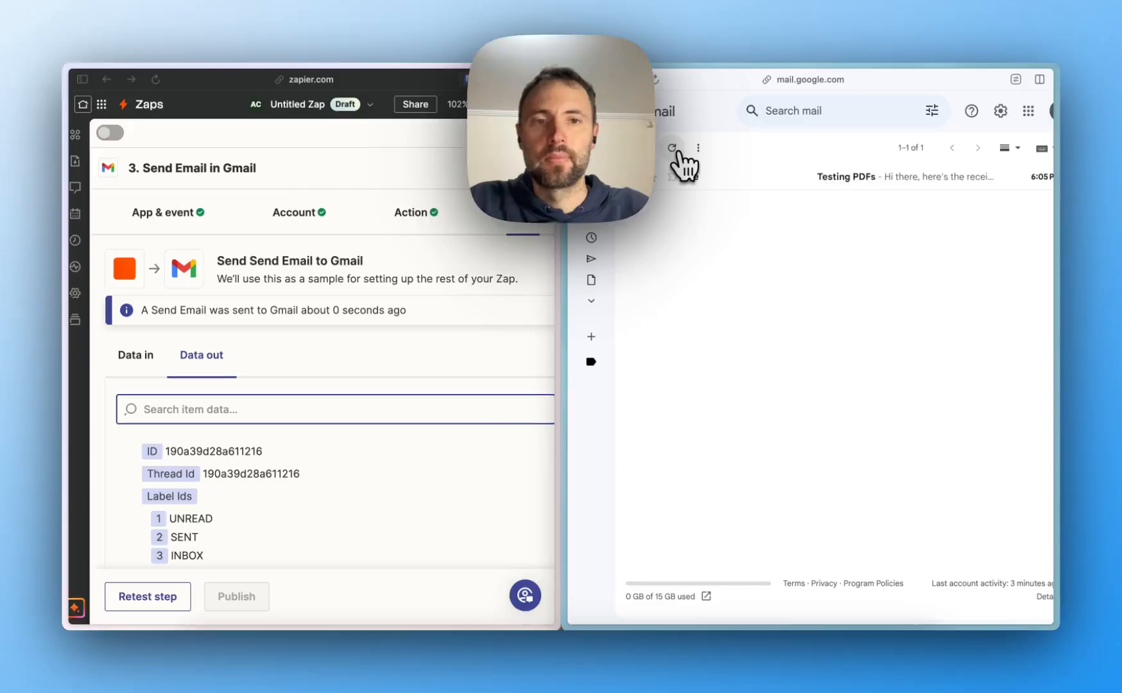
left_click(745, 178)
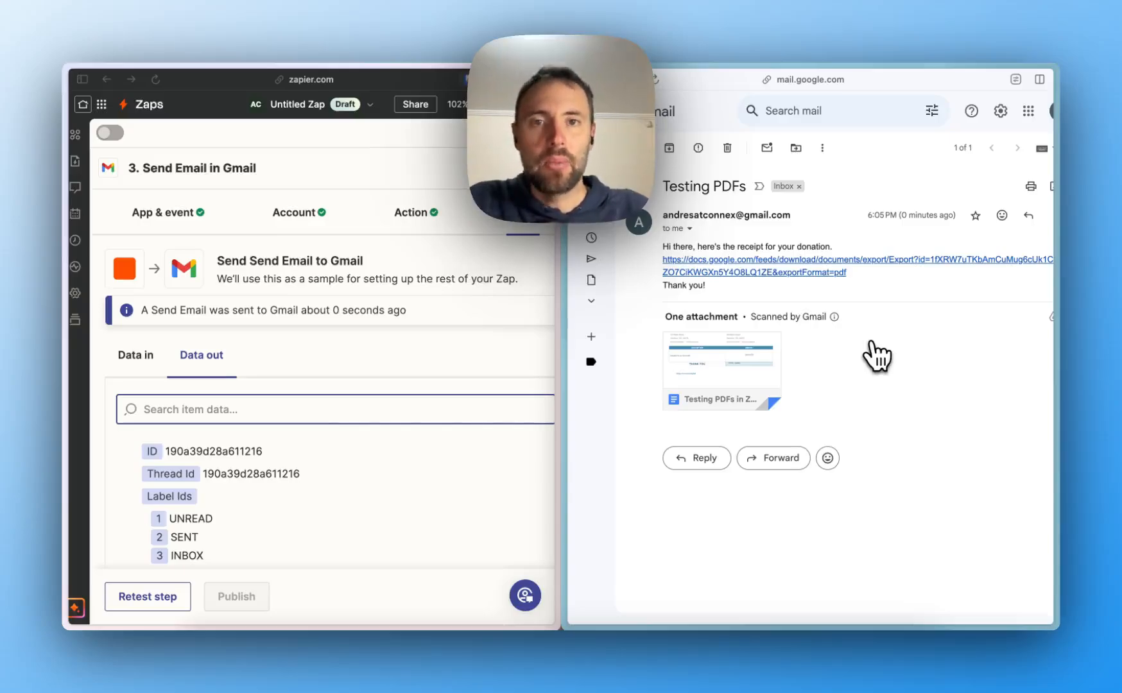
- Set the Gmail Attachments field to Export Links Application Pdf from the Google Docs step
left_click(270, 211)
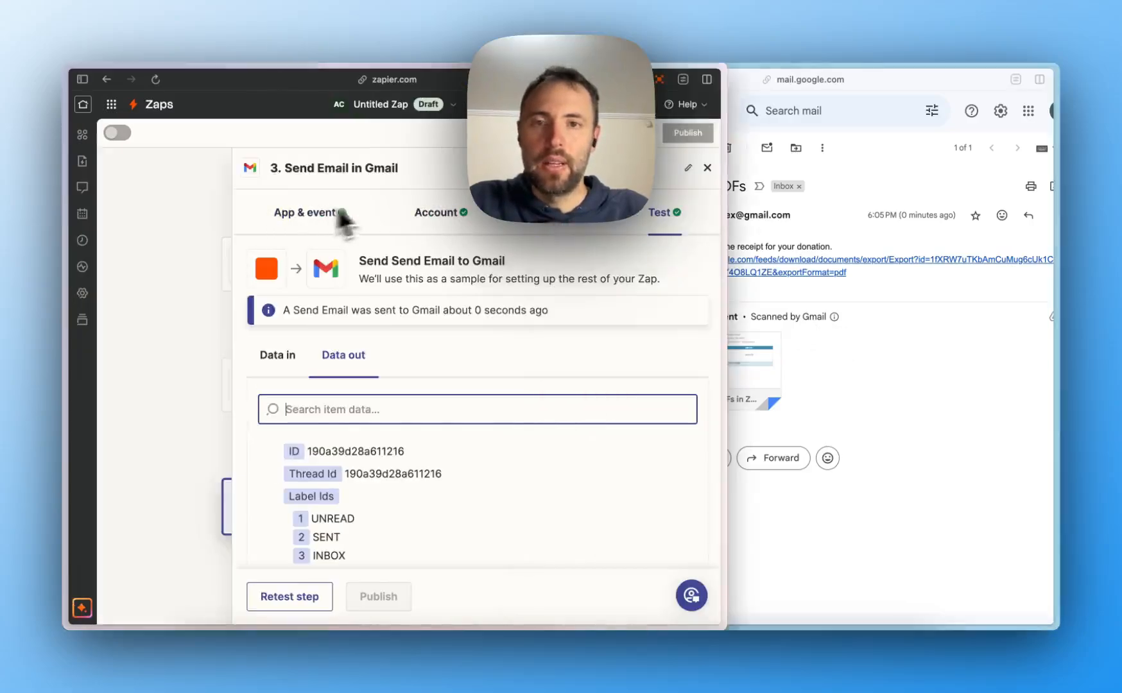
left_click(563, 221)
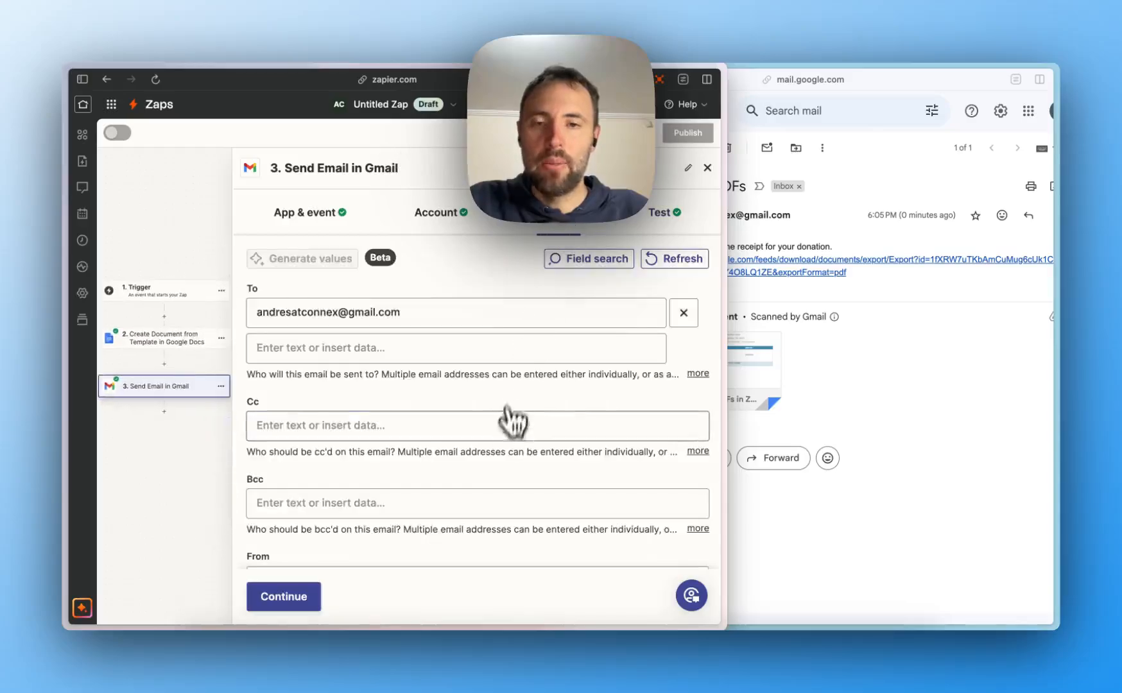
scroll(510, 443, "down", 5)
scroll(510, 452, "down", 3)
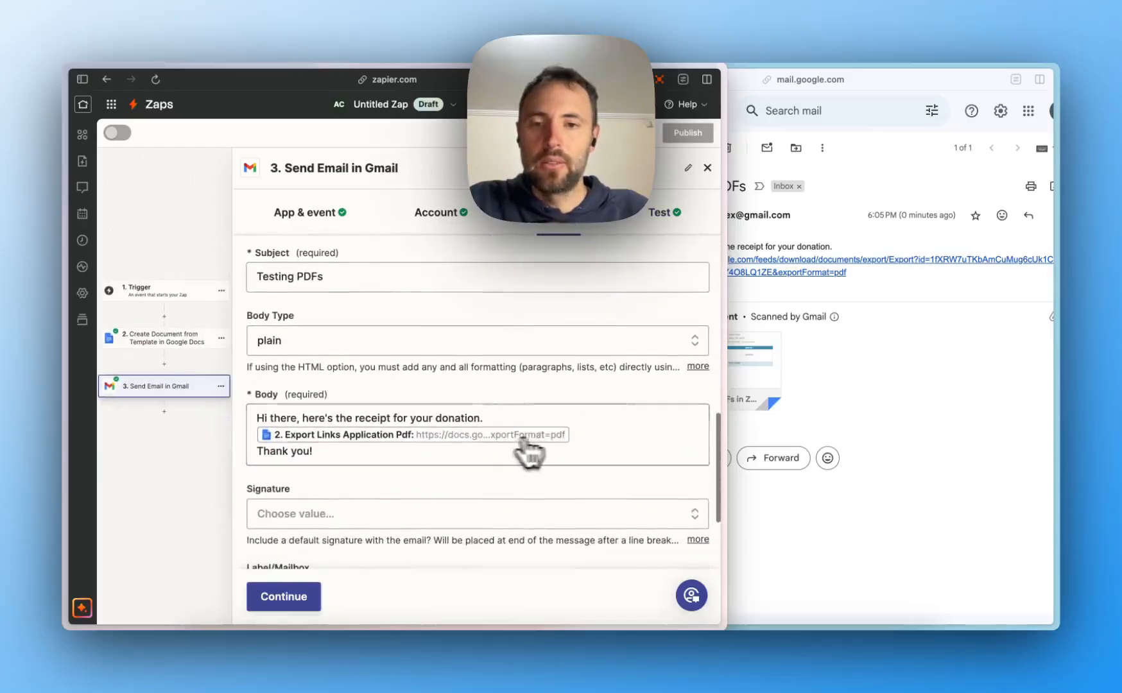
scroll(596, 454, "down", 3)
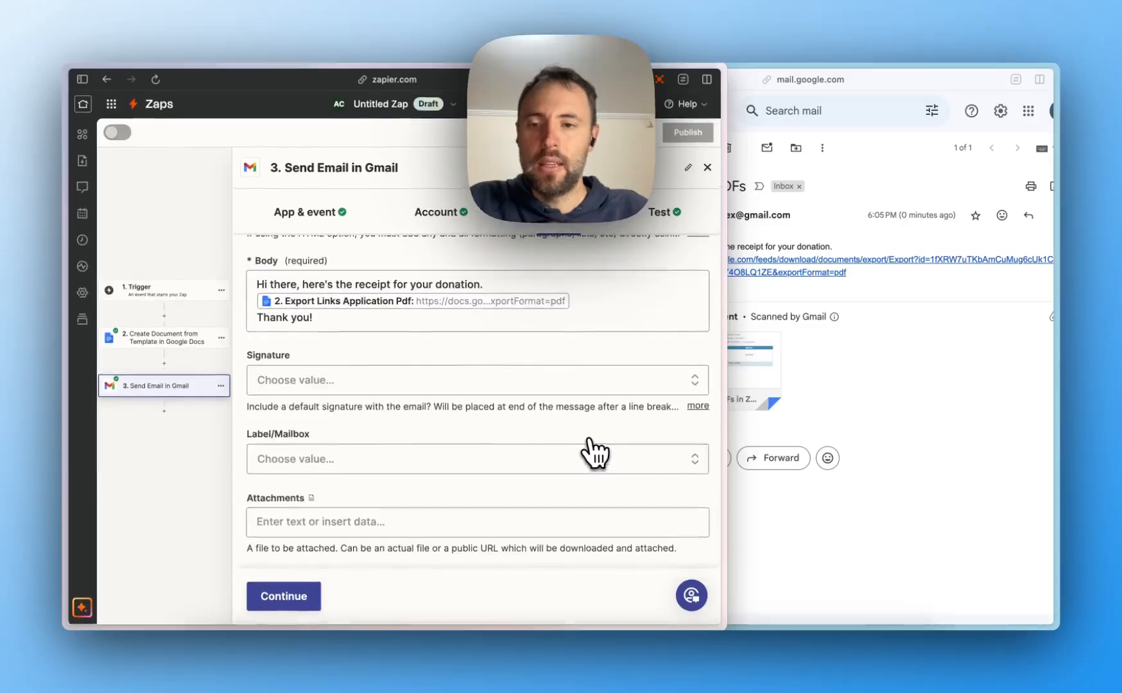
left_click(282, 522)
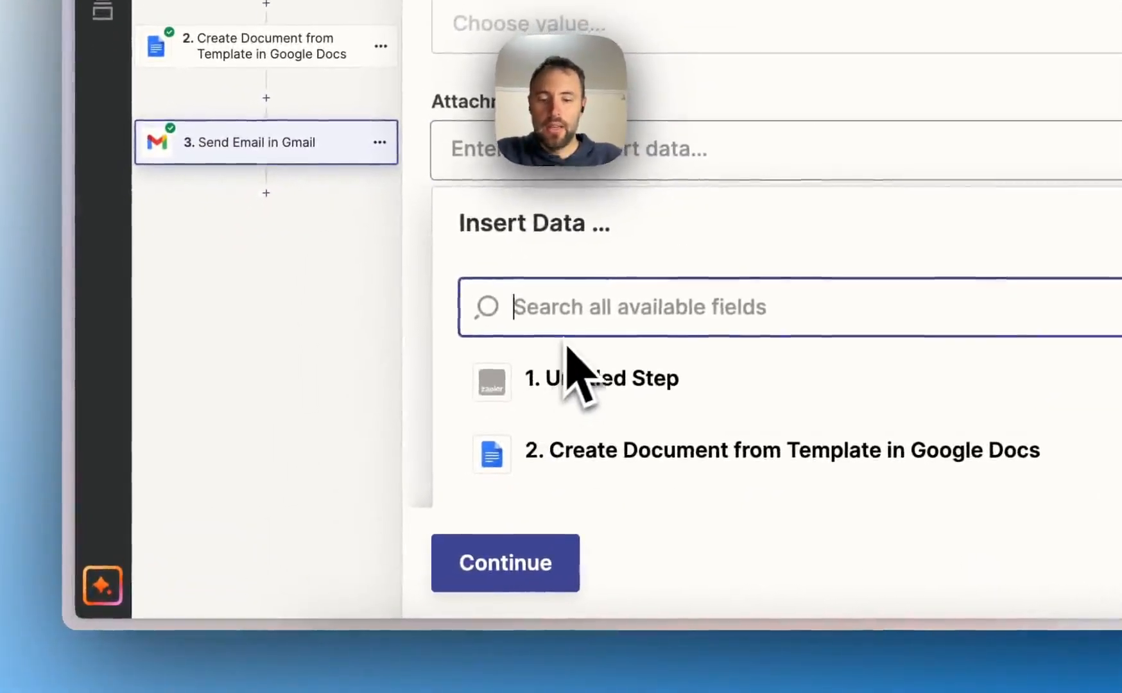
type("pdf")
scroll(576, 369, "down", 2)
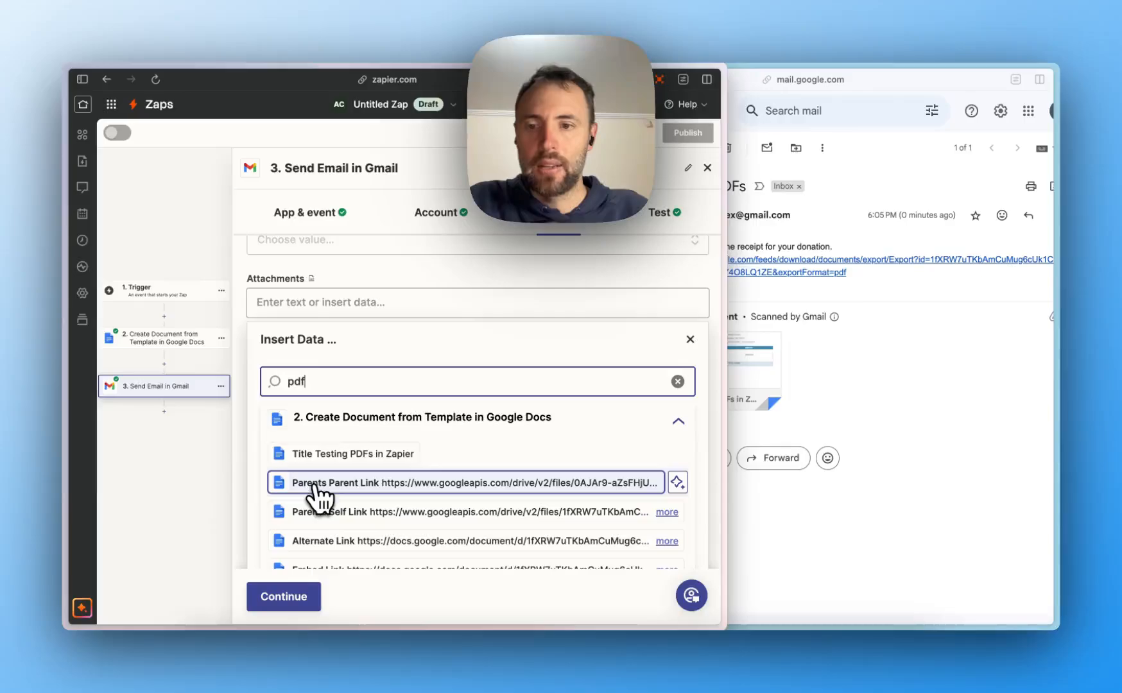
scroll(316, 495, "down", 2)
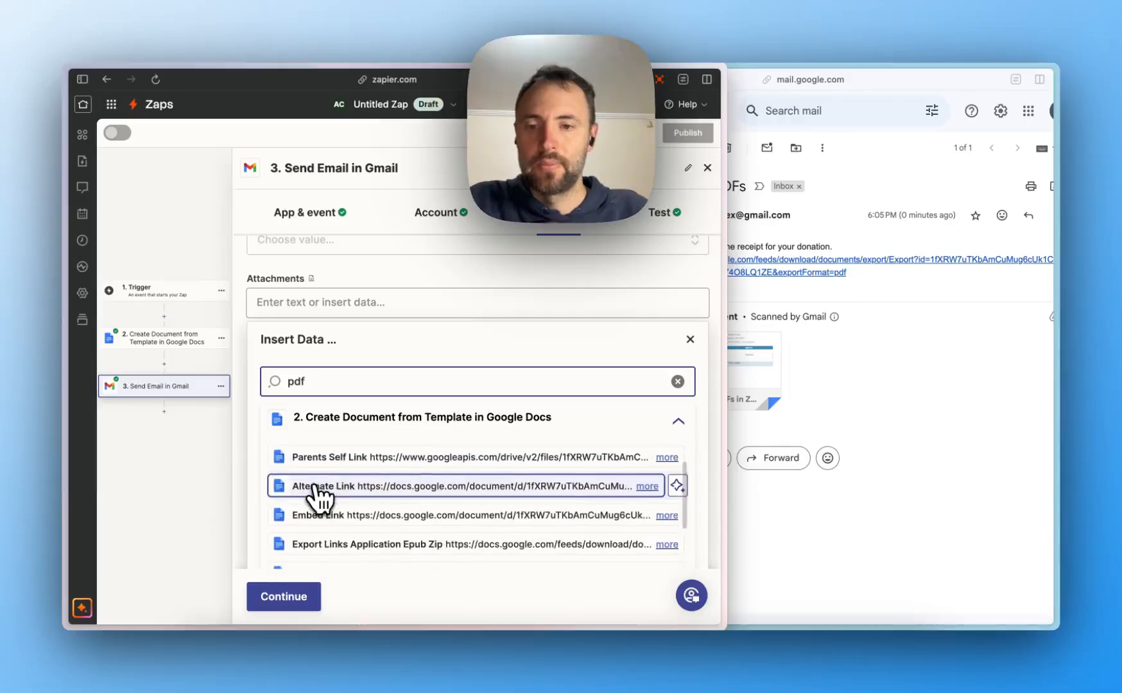
scroll(324, 507, "down", 1)
scroll(331, 517, "down", 1)
left_click(328, 520)
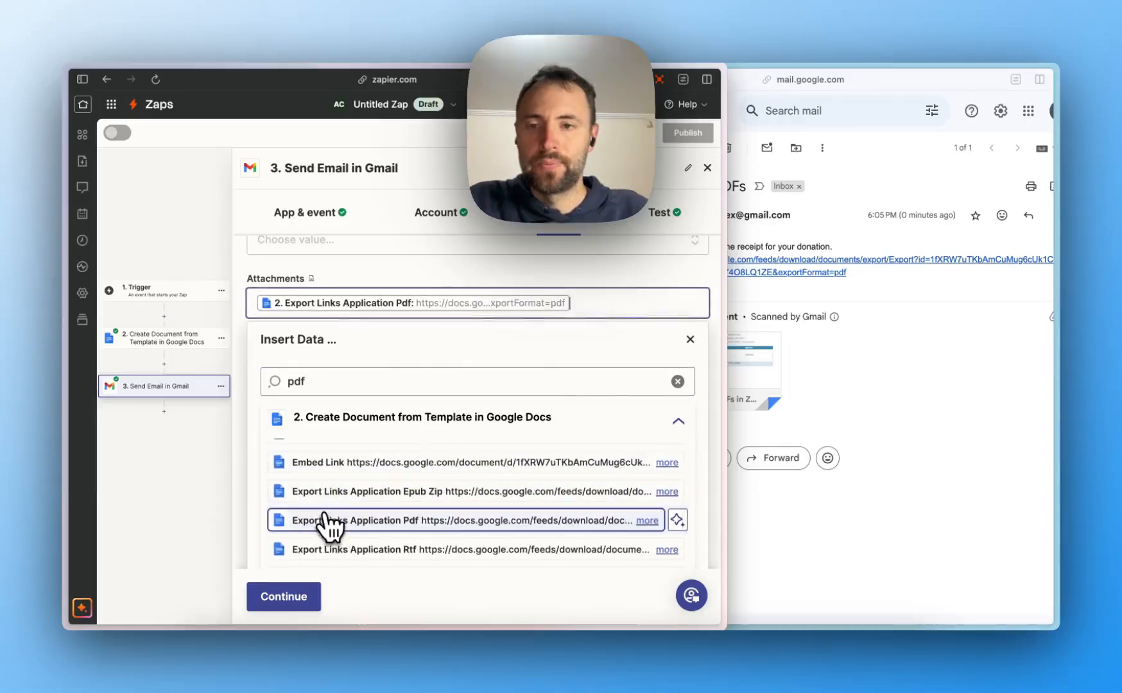
left_click(477, 276)
- Delete the PDF link from the body, replace 'here's' with 'see attached', and continue
scroll(482, 276, "up", 3)
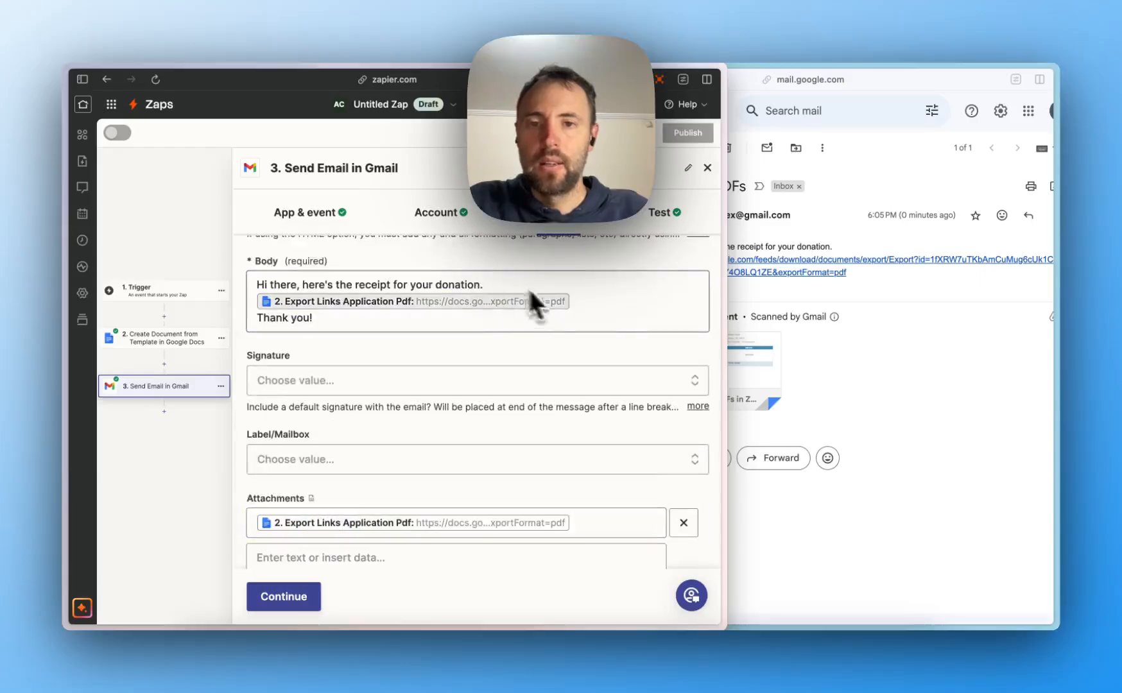
left_click(572, 299)
key("BackSpace")
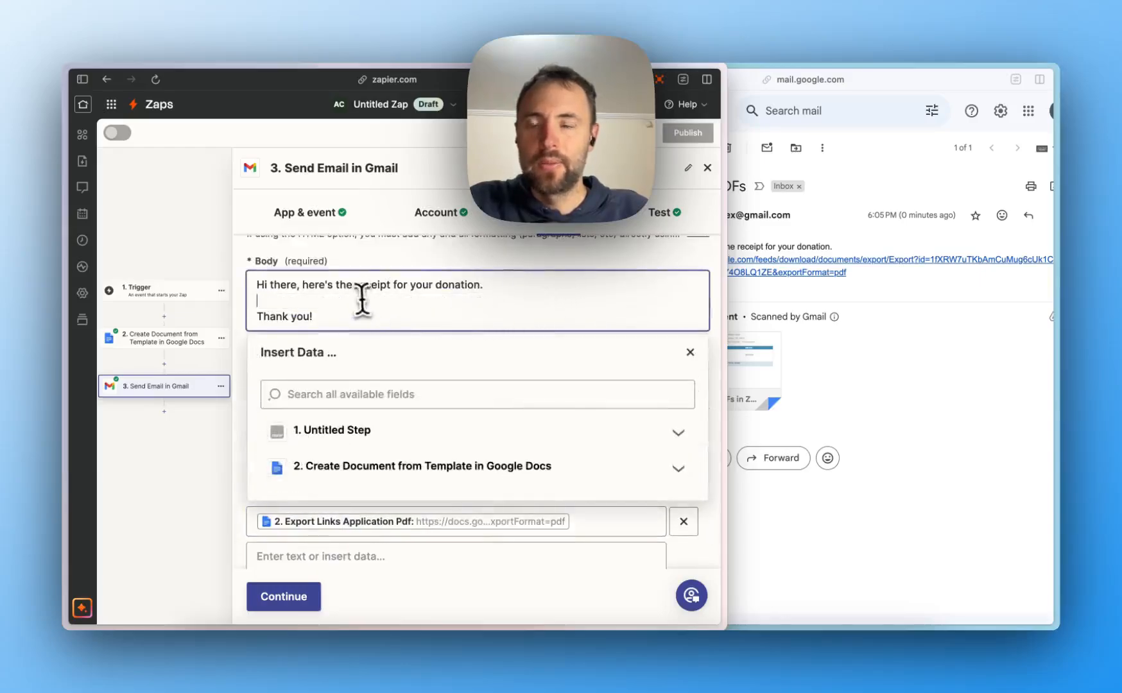
double_click(306, 284)
type("see attached")
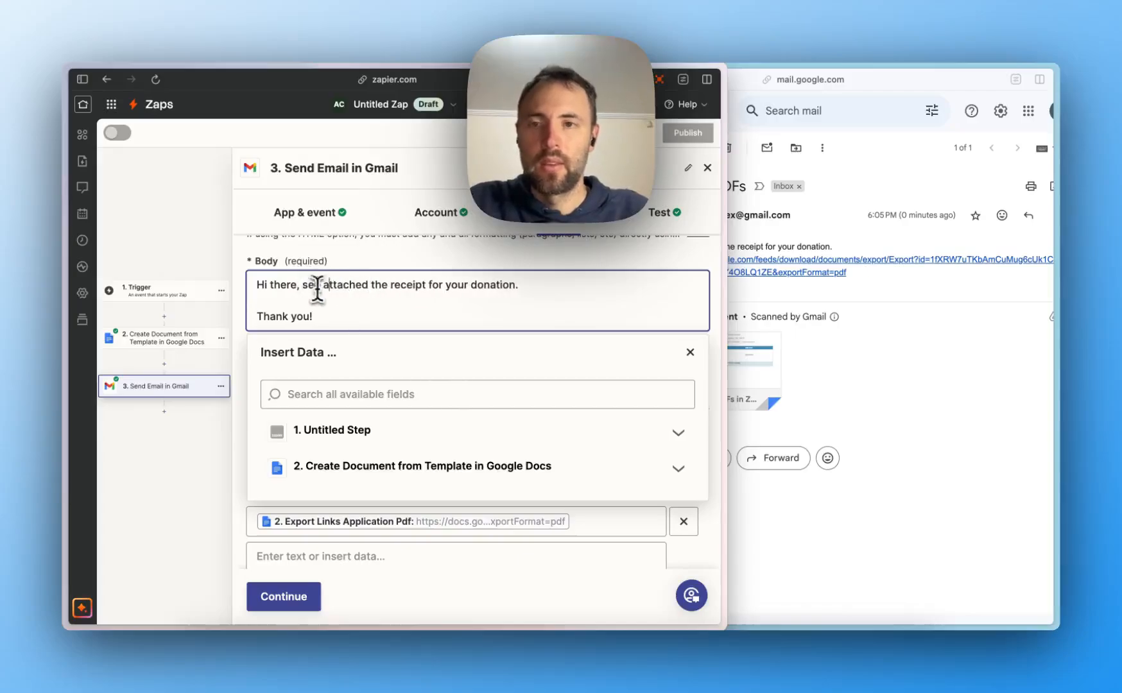
left_click(285, 602)
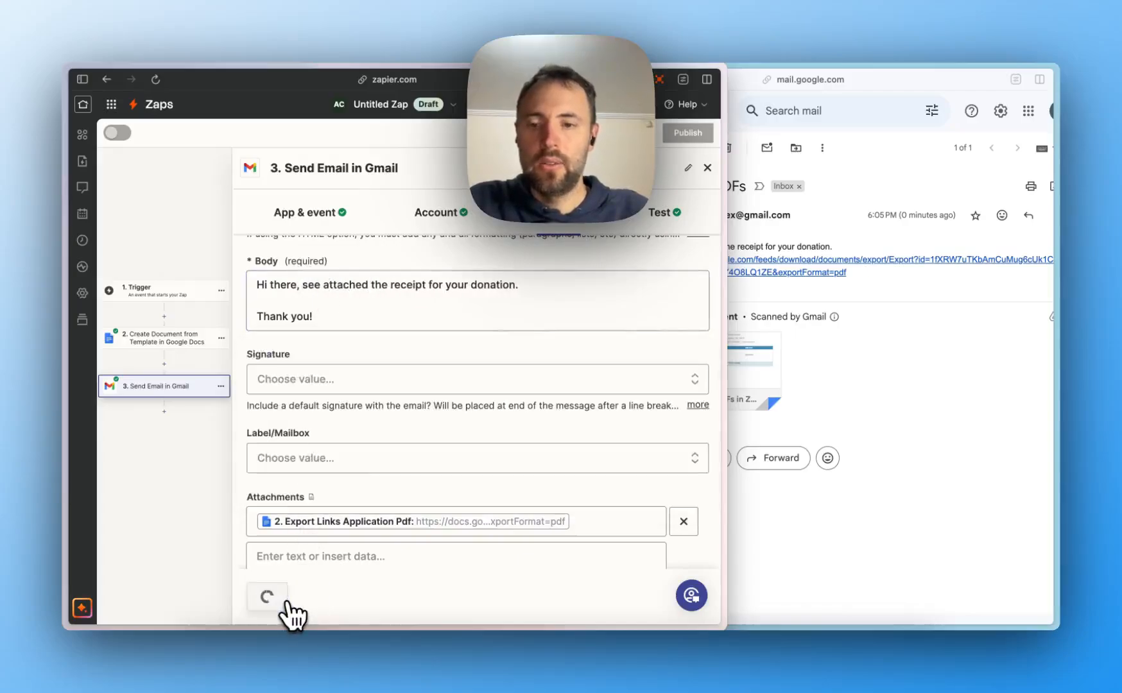
- Send a second test email and preview its attached PDF donation receipt in Gmail
left_click(355, 600)
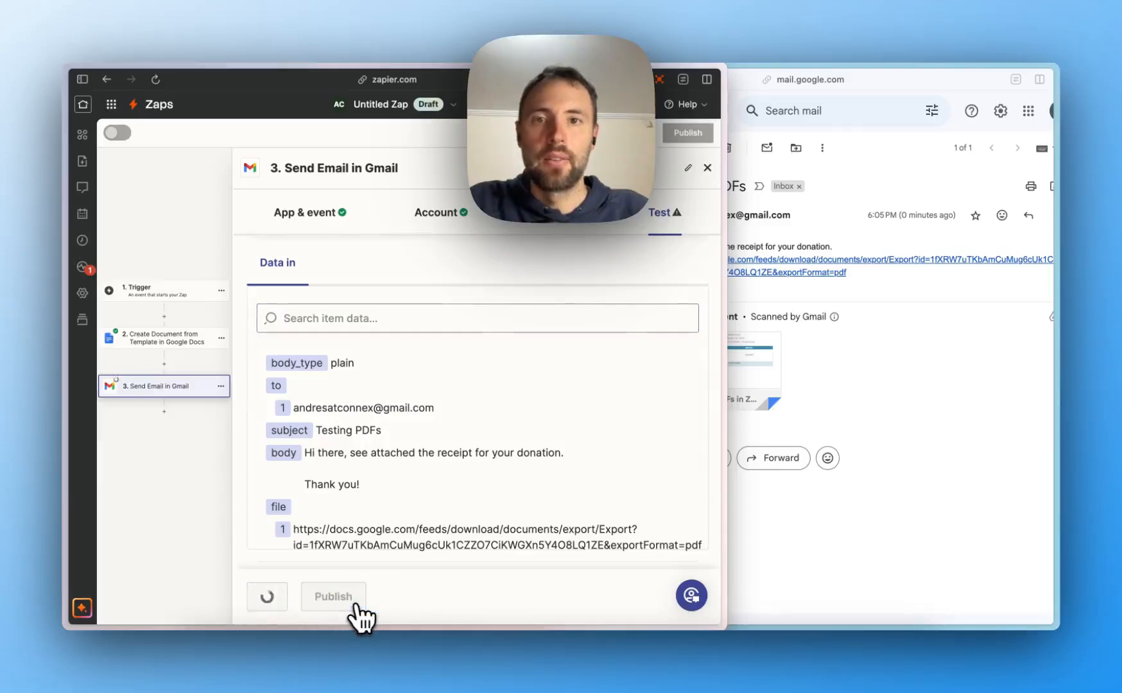
left_click(874, 346)
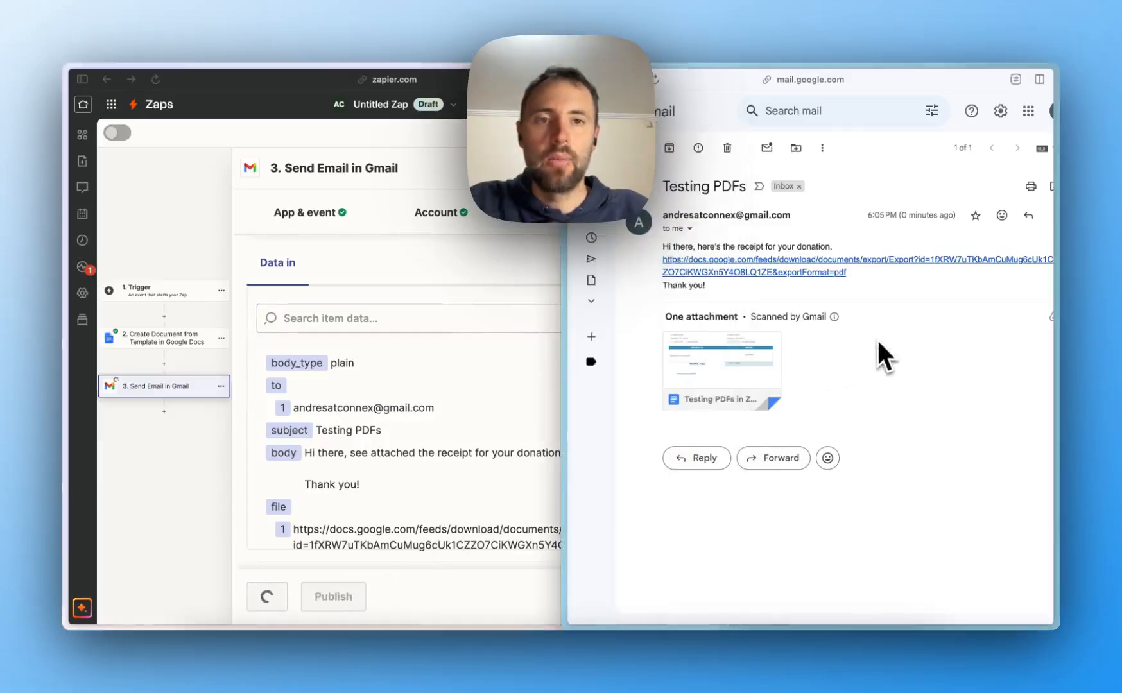
left_click(671, 149)
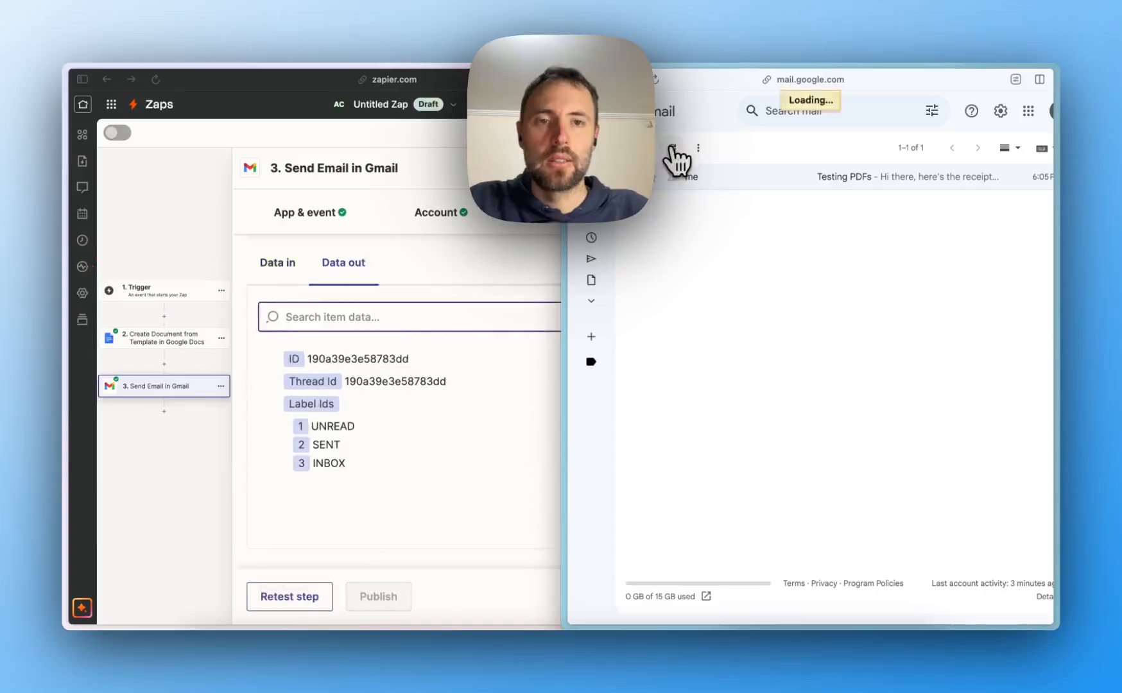
left_click(722, 176)
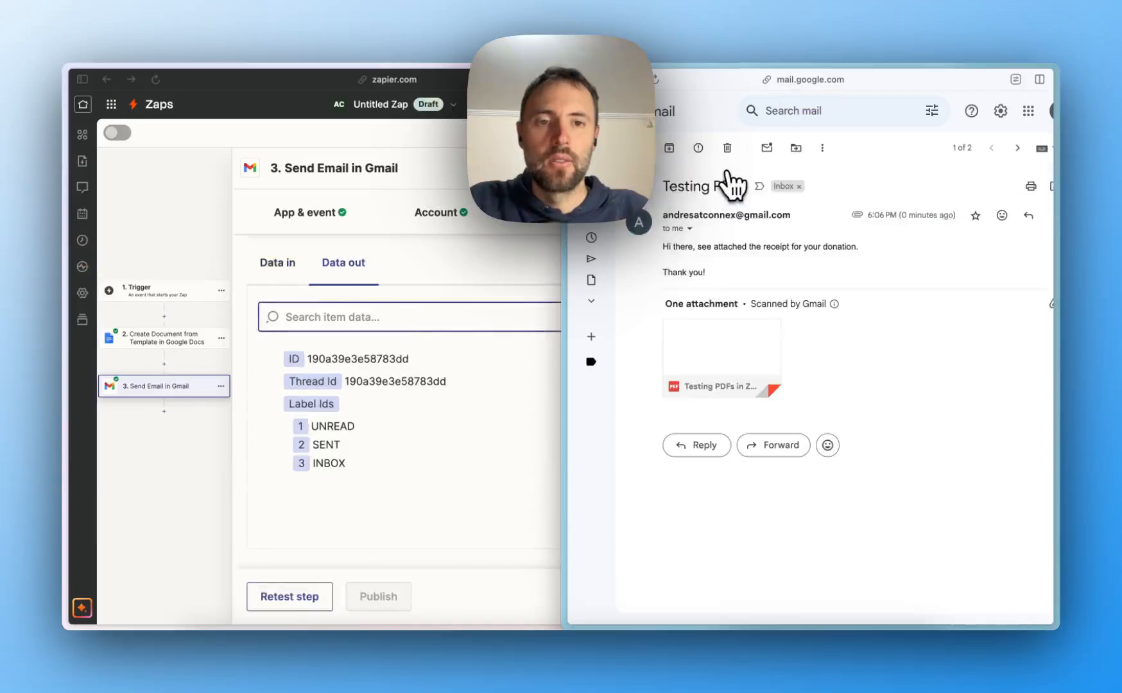
mouse_move(771, 343)
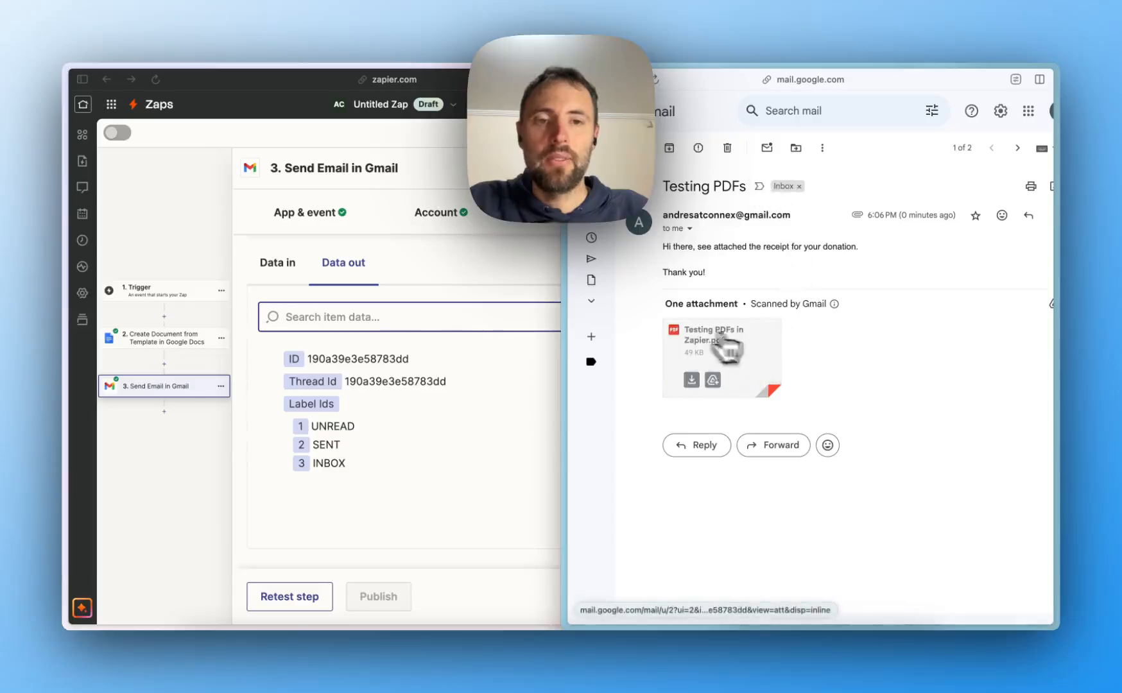
left_click(765, 357)
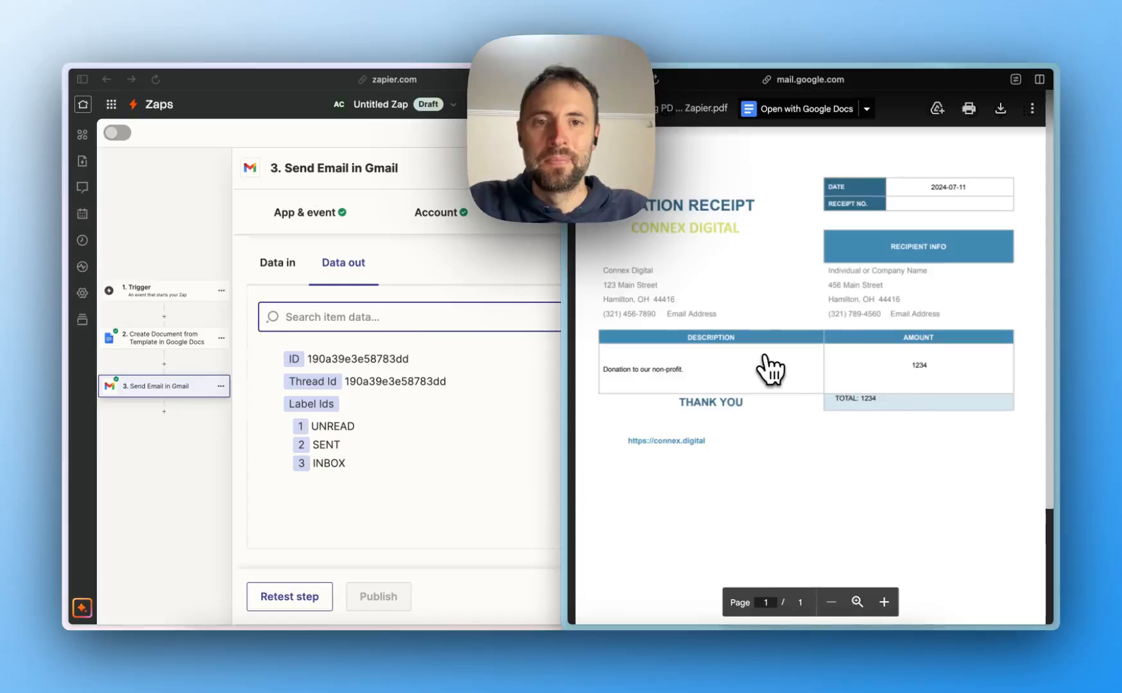
key("Escape")
left_click(183, 462)
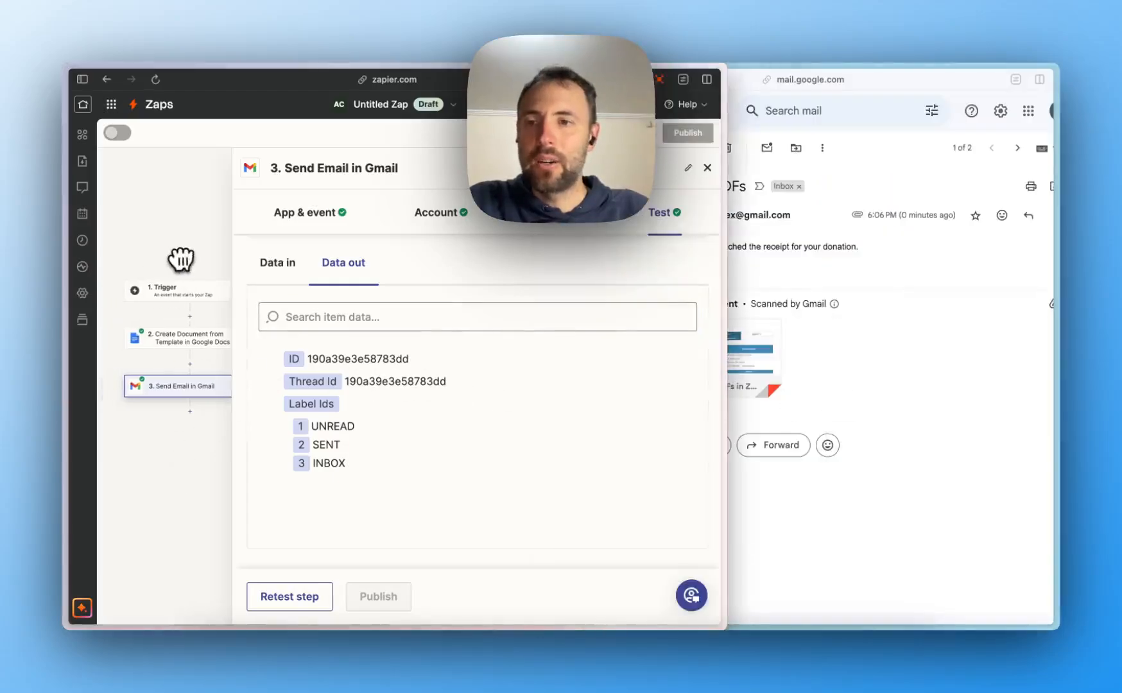
- Close the Gmail step panel to view the three-step Zap canvas
left_click(707, 168)
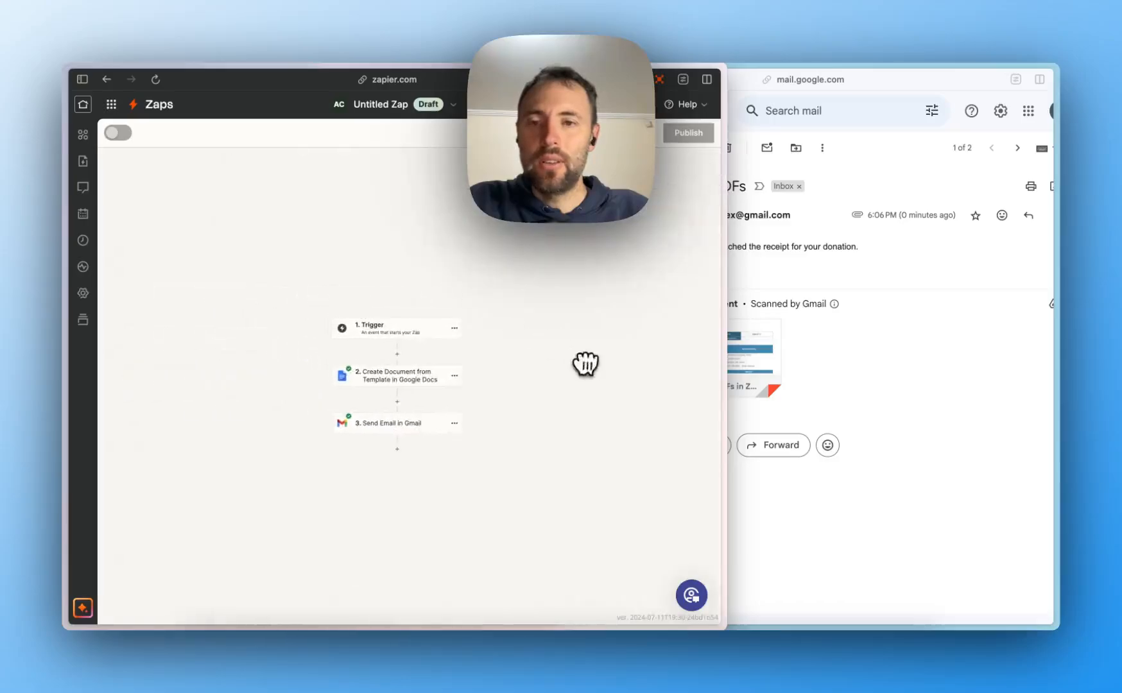
scroll(427, 321, "up", 5)
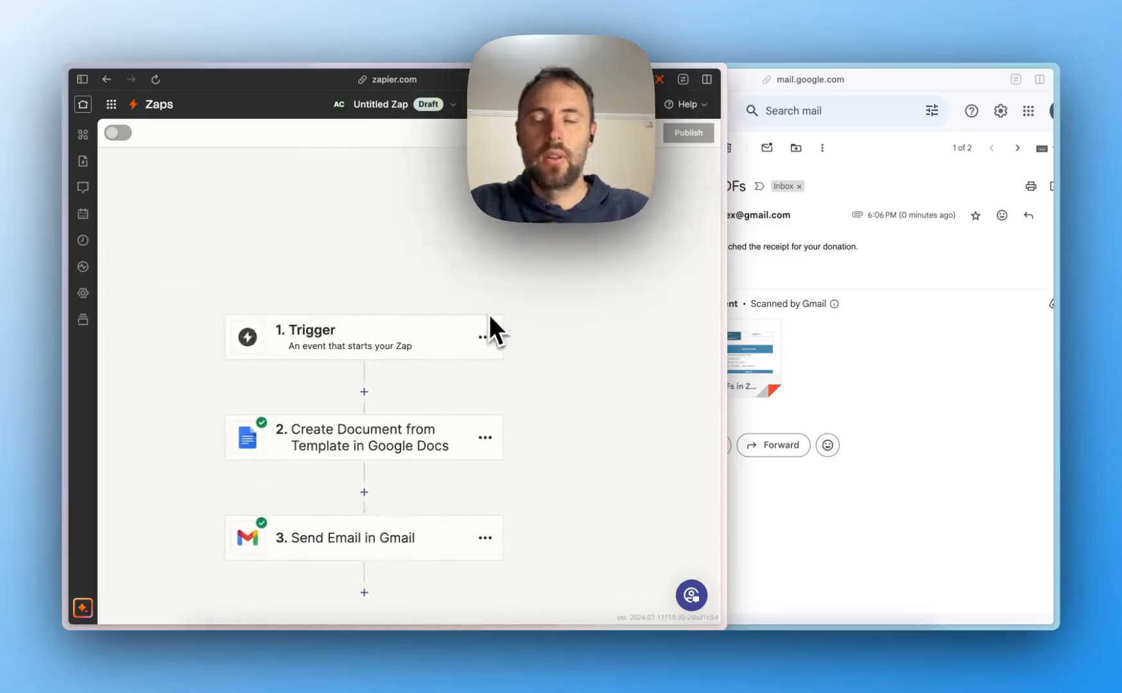